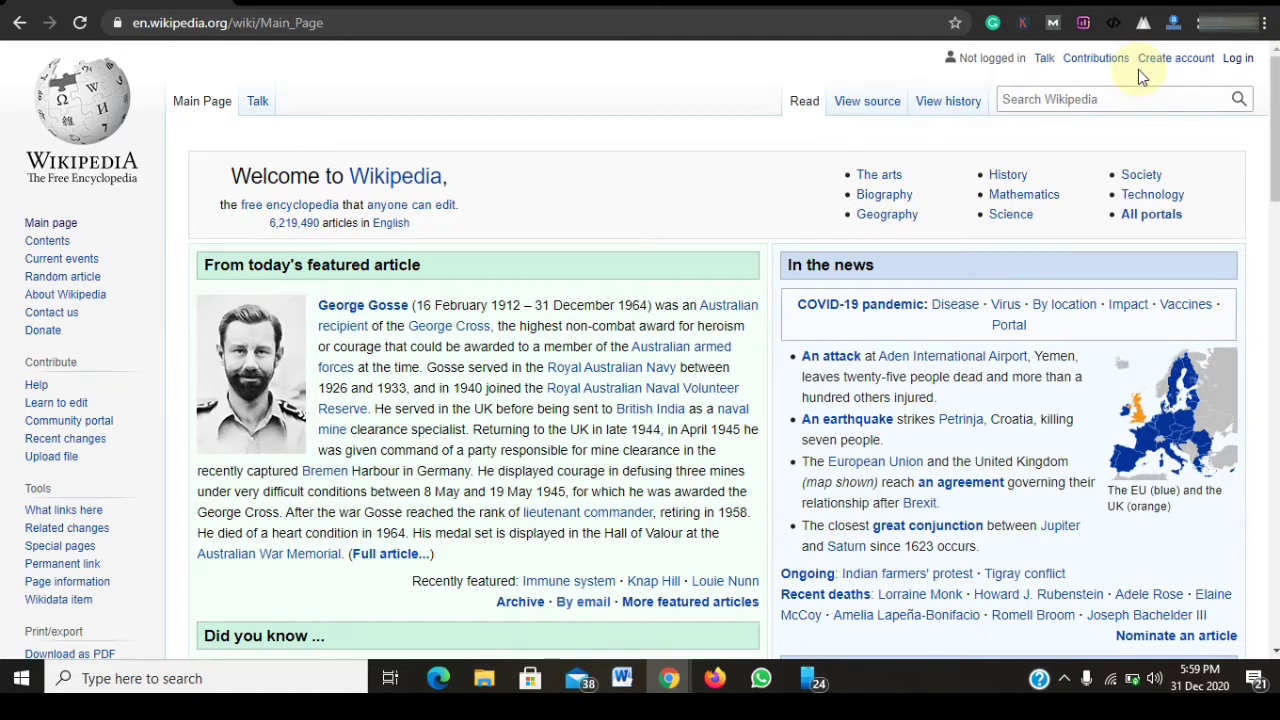
- Log in to the Wikipedia account with its username and password
{"action": "left_click", "coordinate": [1238, 60]}
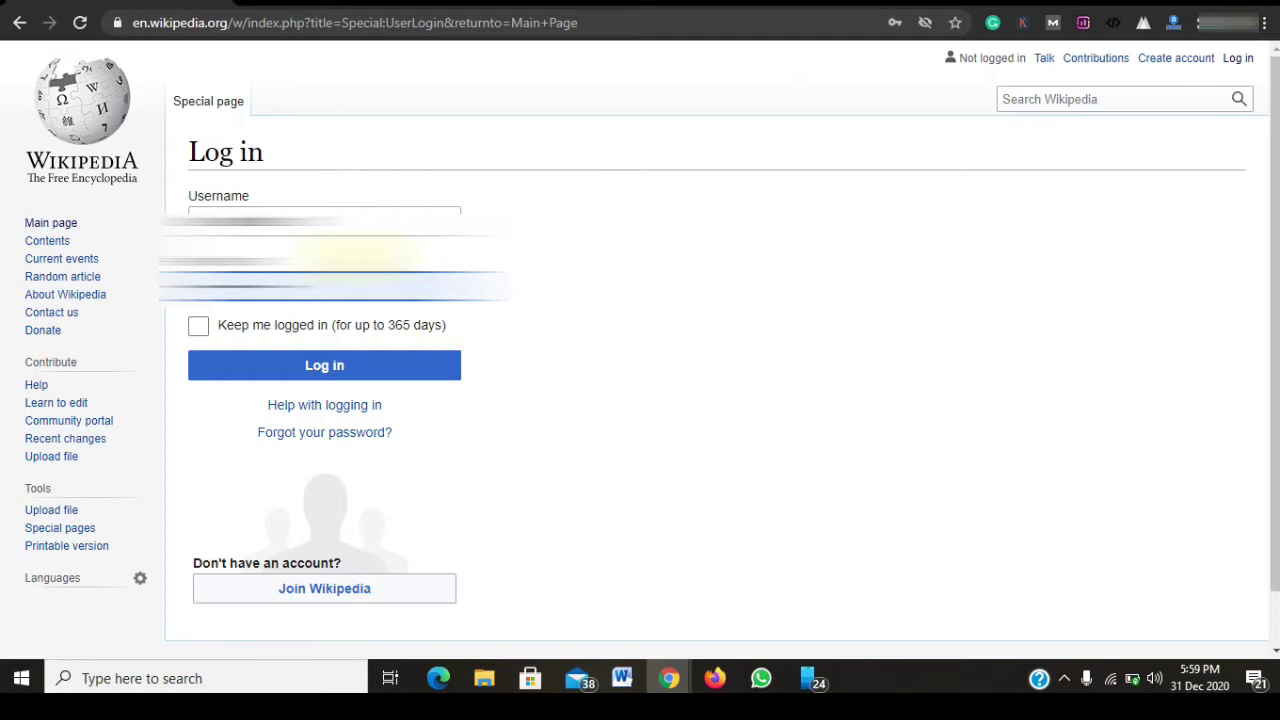
{"action": "left_click", "coordinate": [250, 370]}
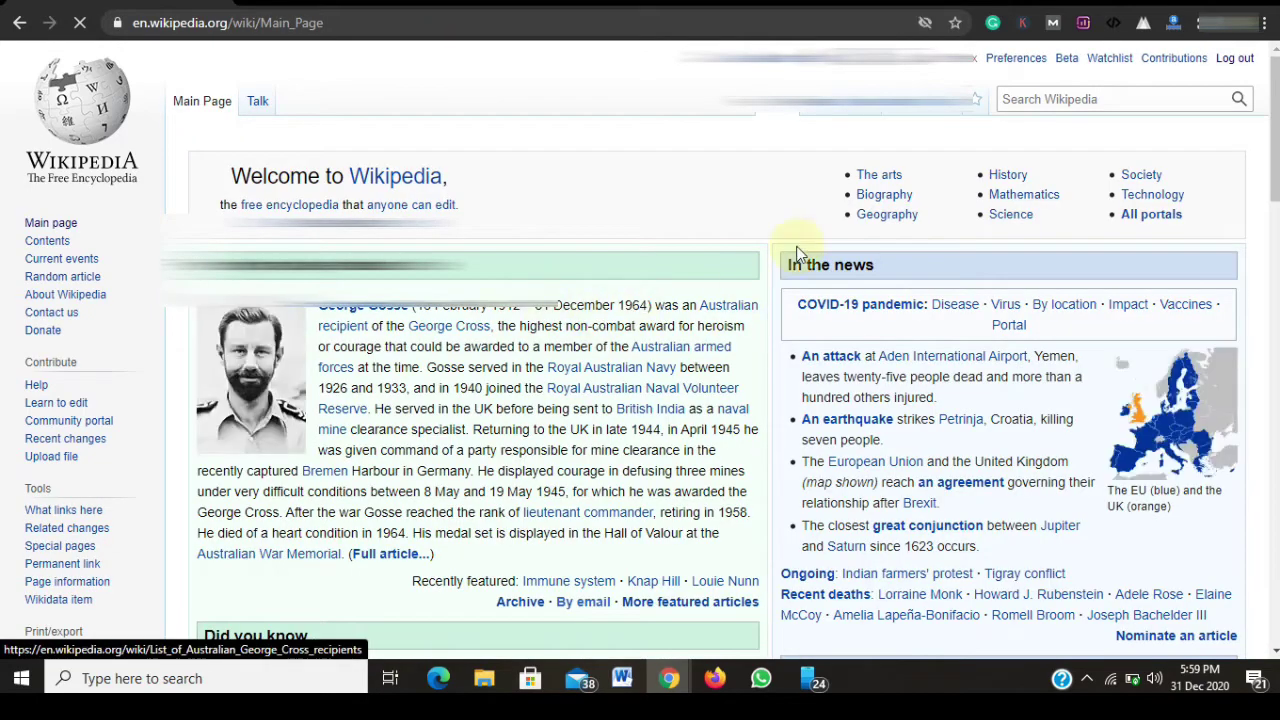
- Search for the 'Backlink' article and select 'PageRank' in the phrase 'A Topical PageRank'
{"action": "left_click", "coordinate": [1083, 100]}
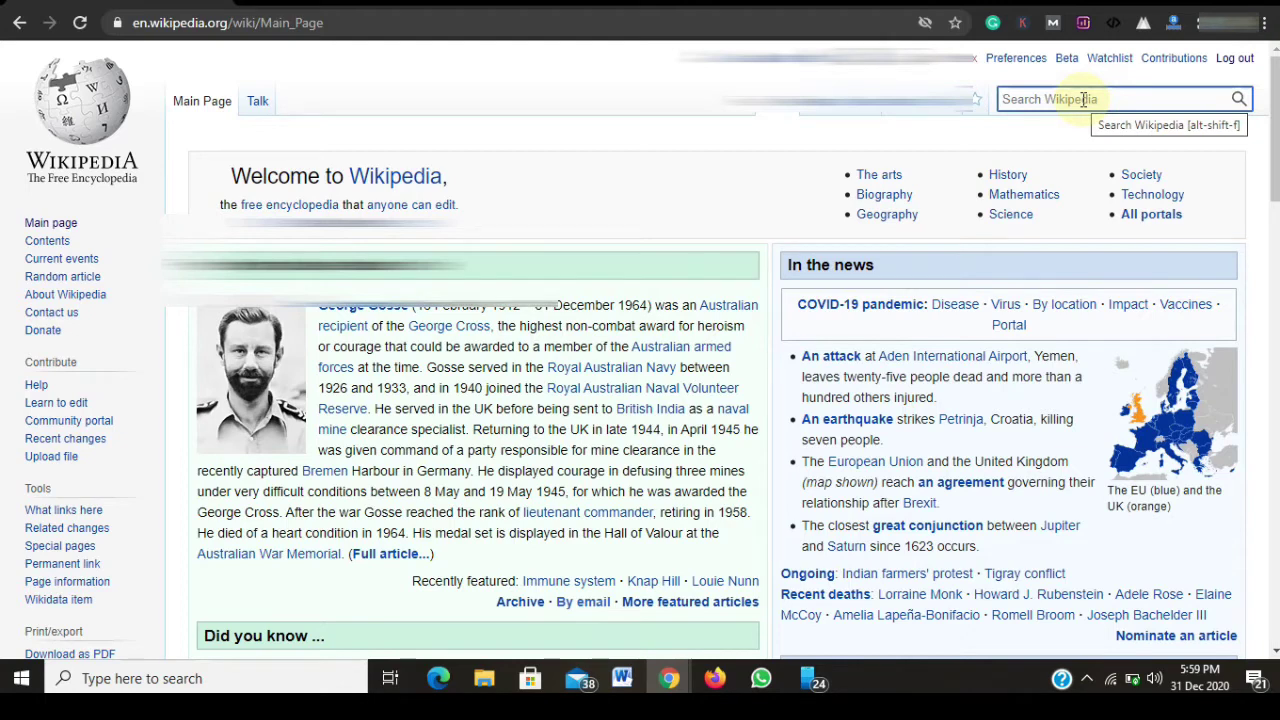
{"action": "type", "text": "Backlink"}
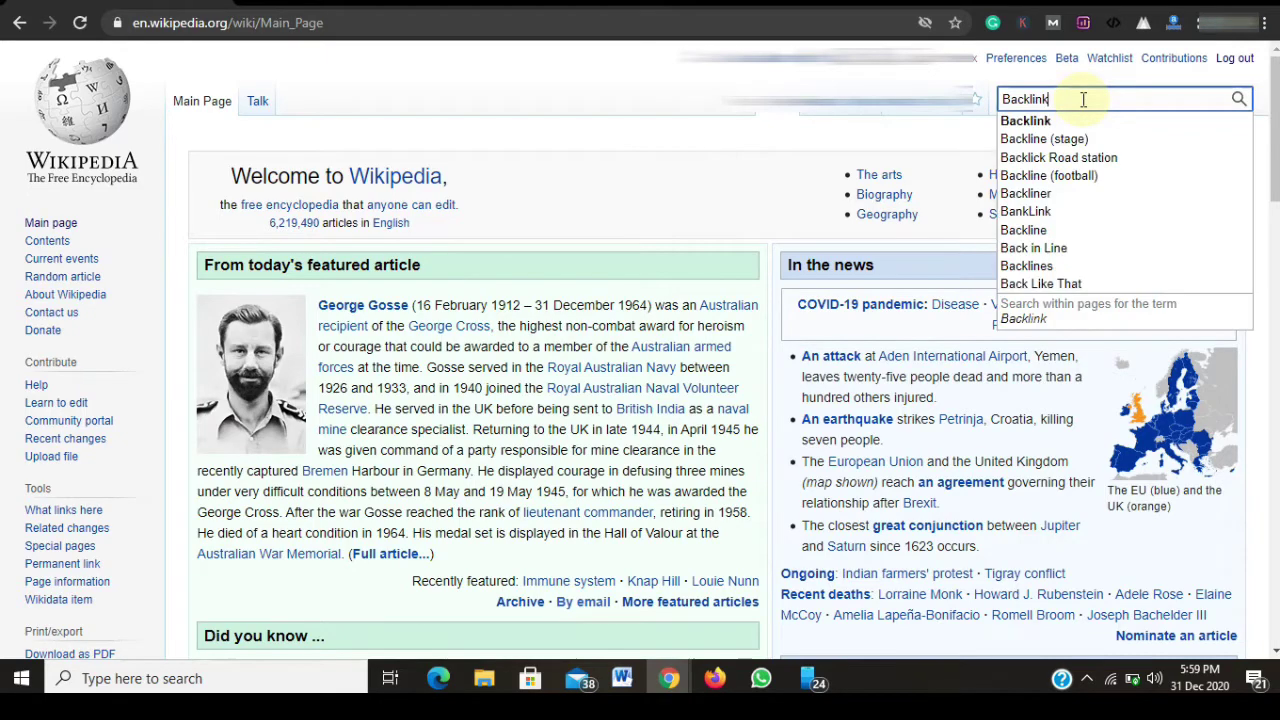
{"action": "key", "text": "Return"}
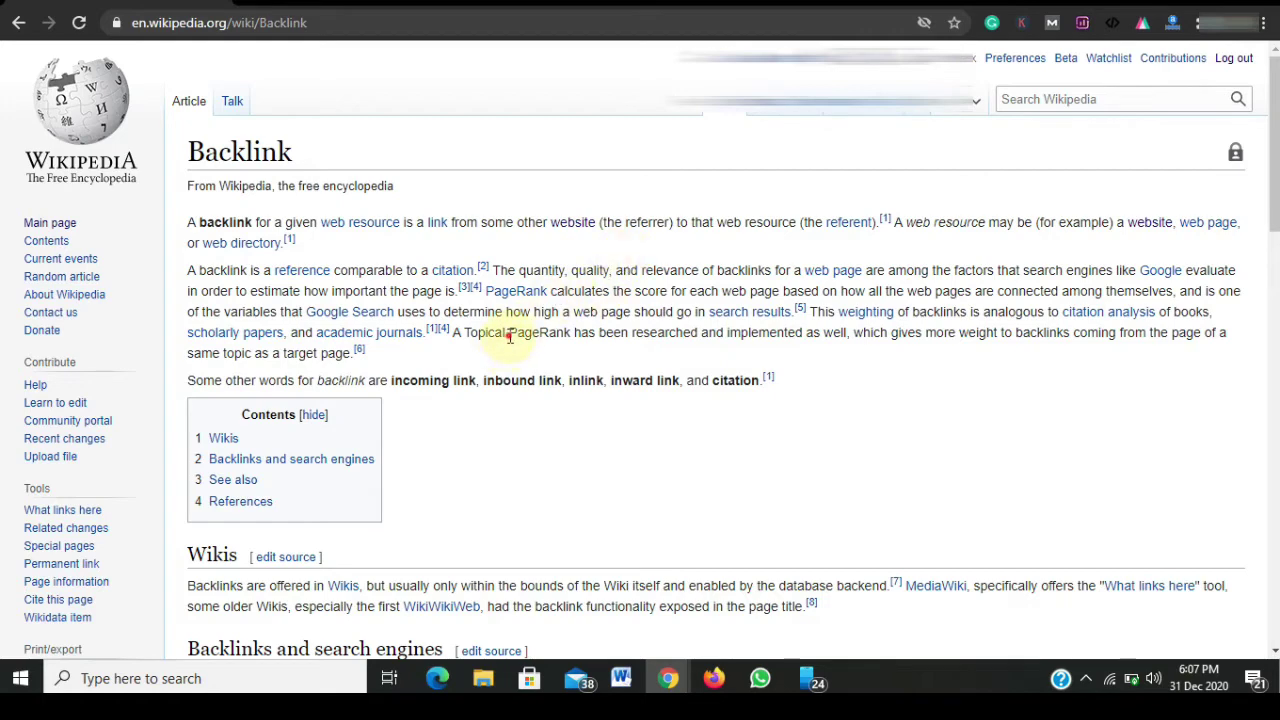
{"action": "left_click_drag", "start_coordinate": [509, 334], "coordinate": [572, 333]}
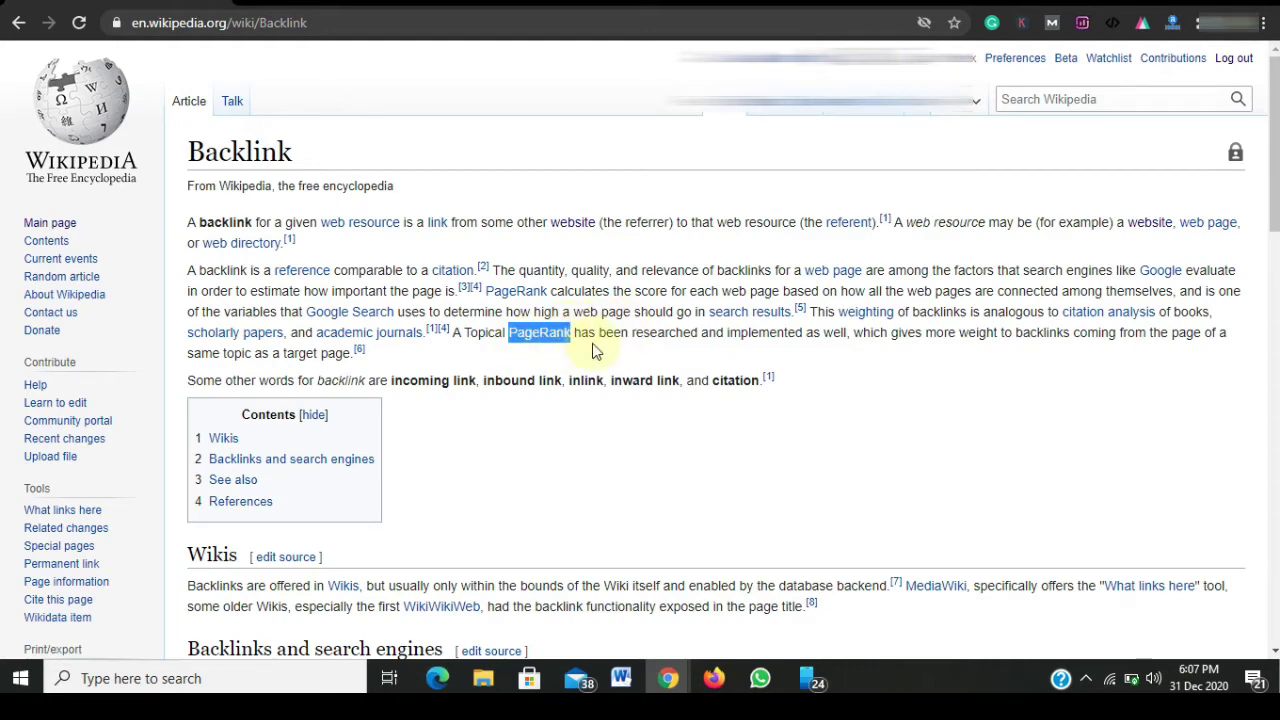
{"action": "left_click", "coordinate": [676, 679]}
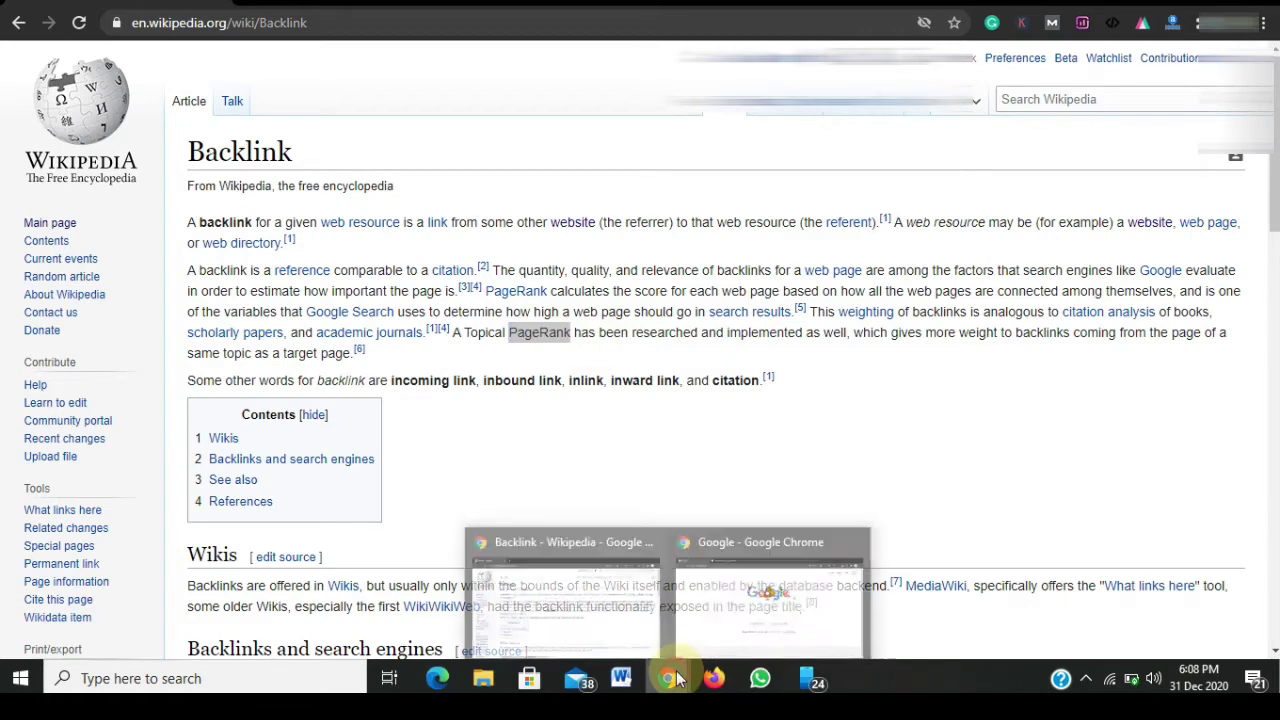
- In Chrome, search Google for 'Google pagerank' and scroll down to the Semrush blog result
{"action": "left_click", "coordinate": [771, 590]}
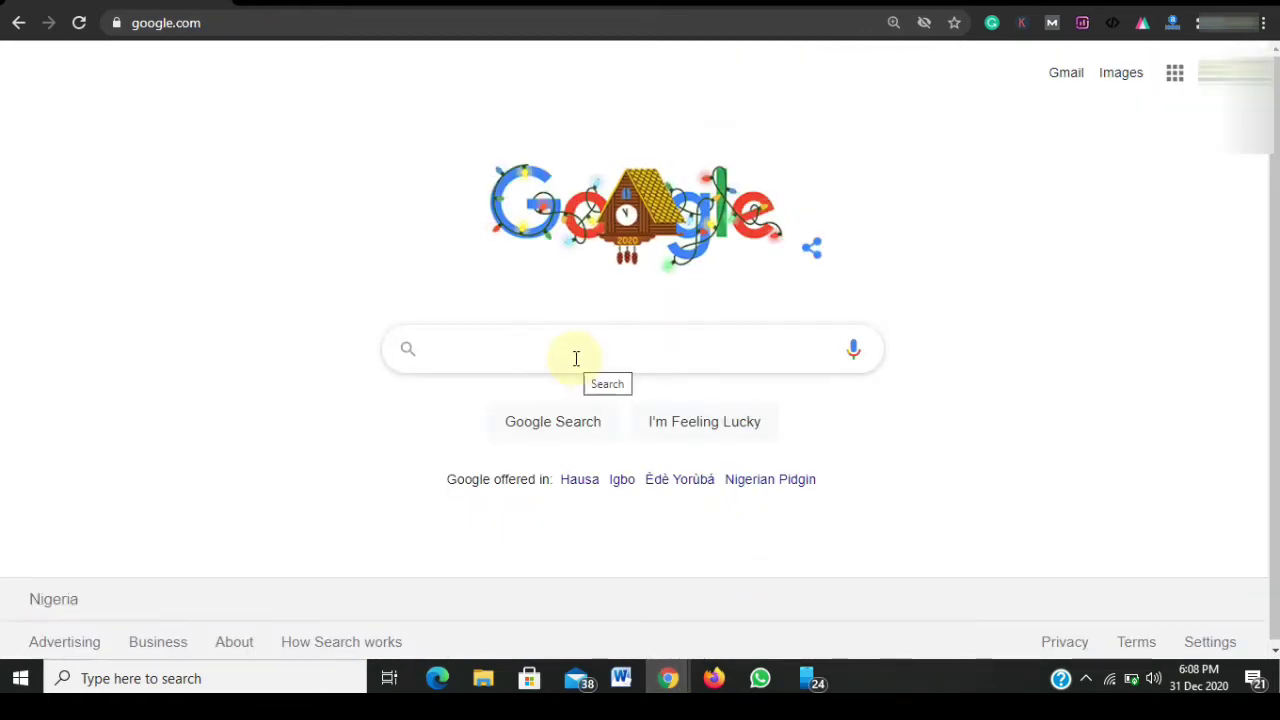
{"action": "type", "text": "Goog"}
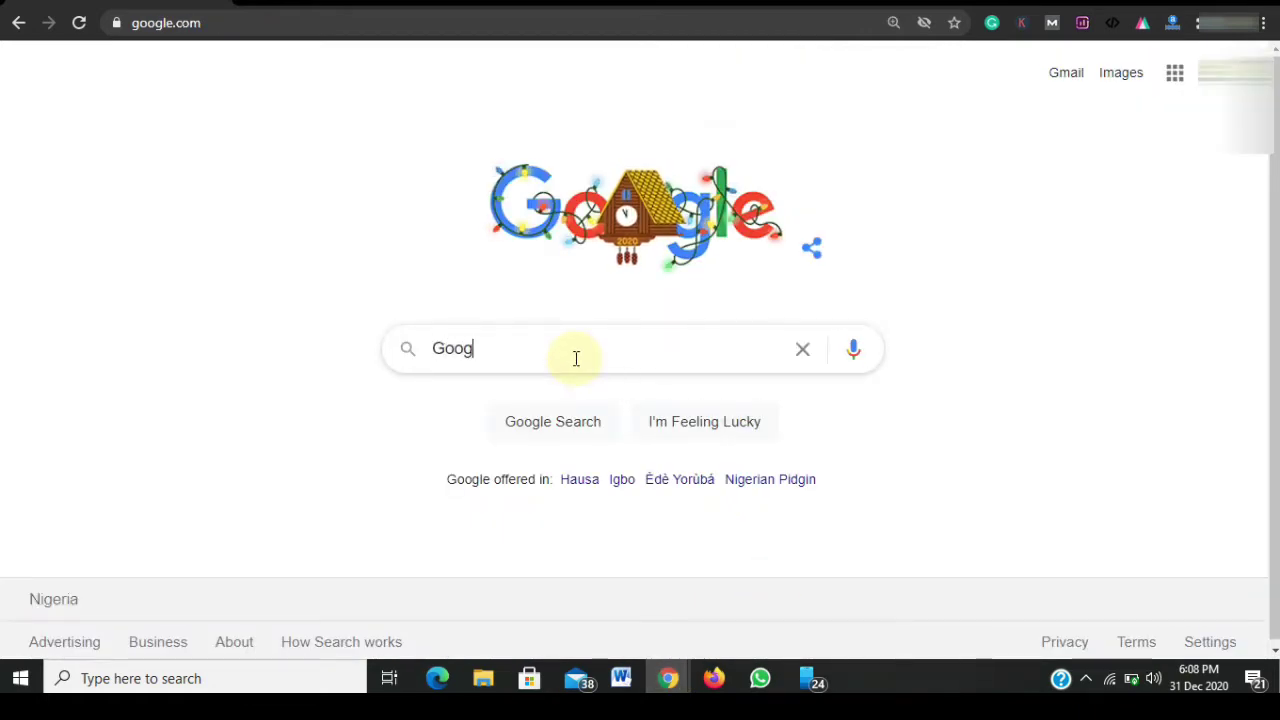
{"action": "type", "text": "le pa"}
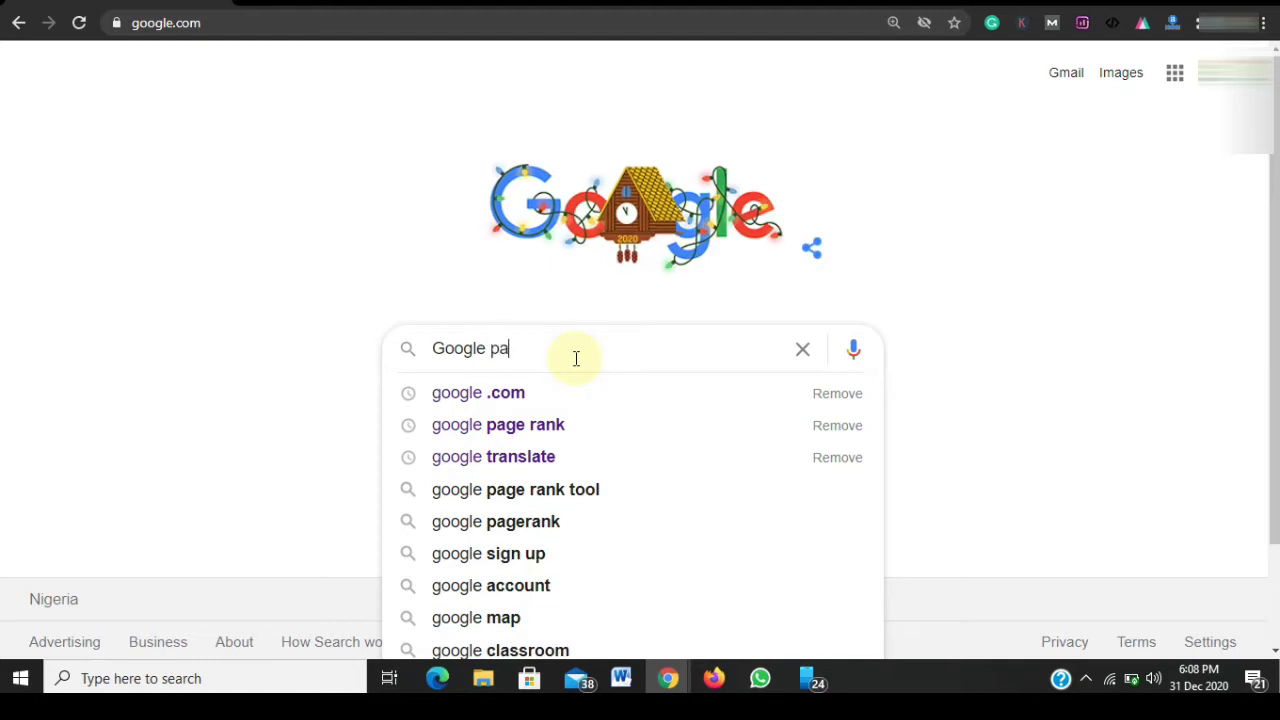
{"action": "type", "text": "gerank"}
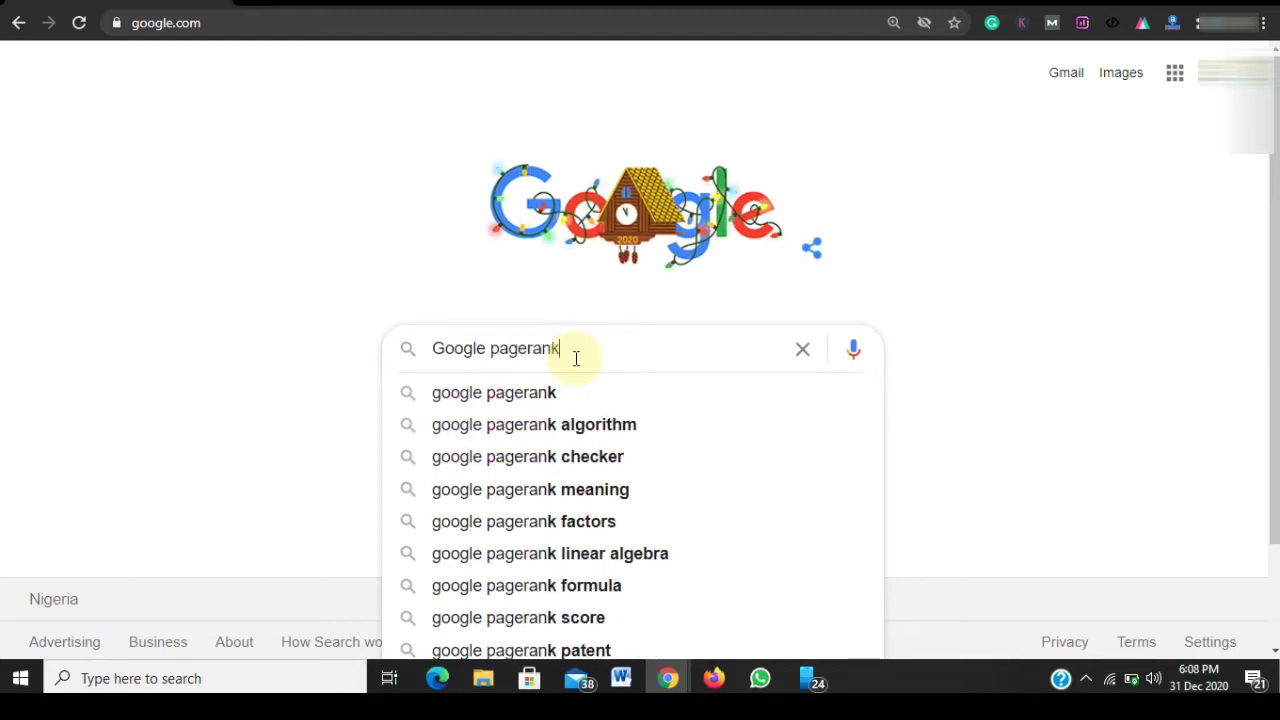
{"action": "key", "text": "Return"}
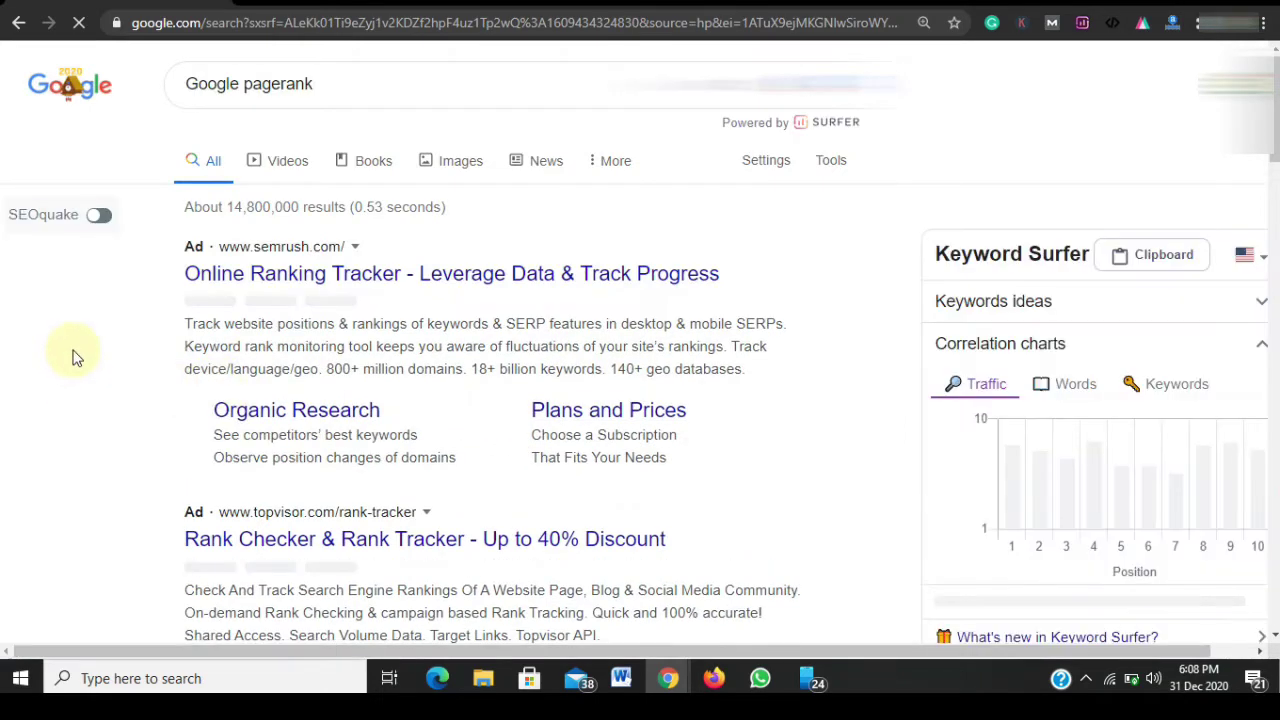
{"action": "scroll", "coordinate": [74, 354], "scroll_direction": "down", "scroll_amount": 2}
{"action": "scroll", "coordinate": [74, 357], "scroll_direction": "down", "scroll_amount": 1}
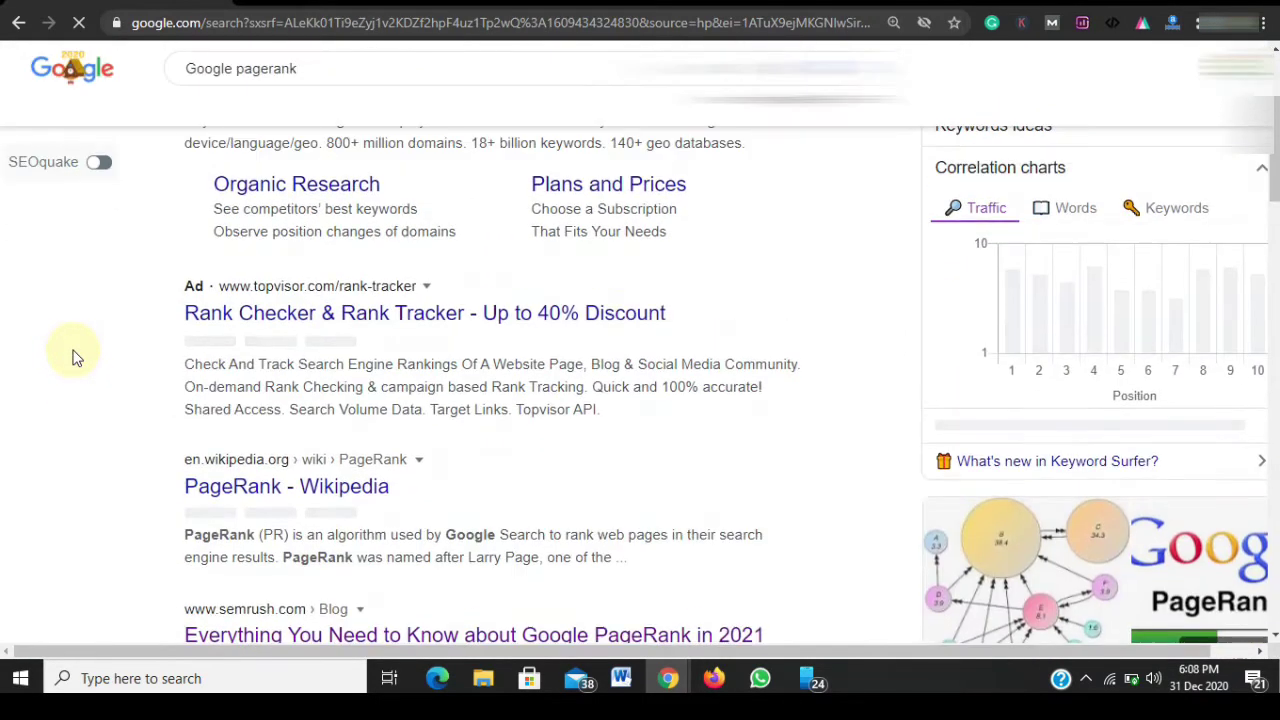
{"action": "scroll", "coordinate": [74, 357], "scroll_direction": "up", "scroll_amount": 3}
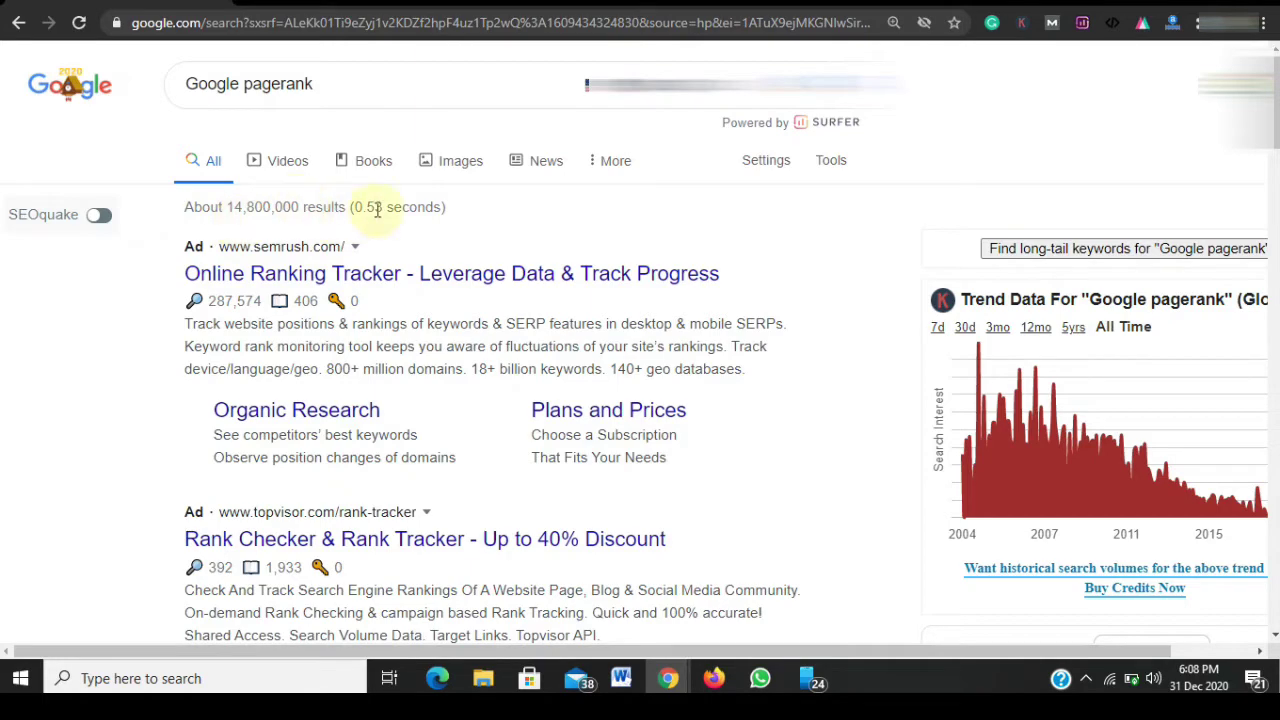
{"action": "scroll", "coordinate": [133, 291], "scroll_direction": "down", "scroll_amount": 3}
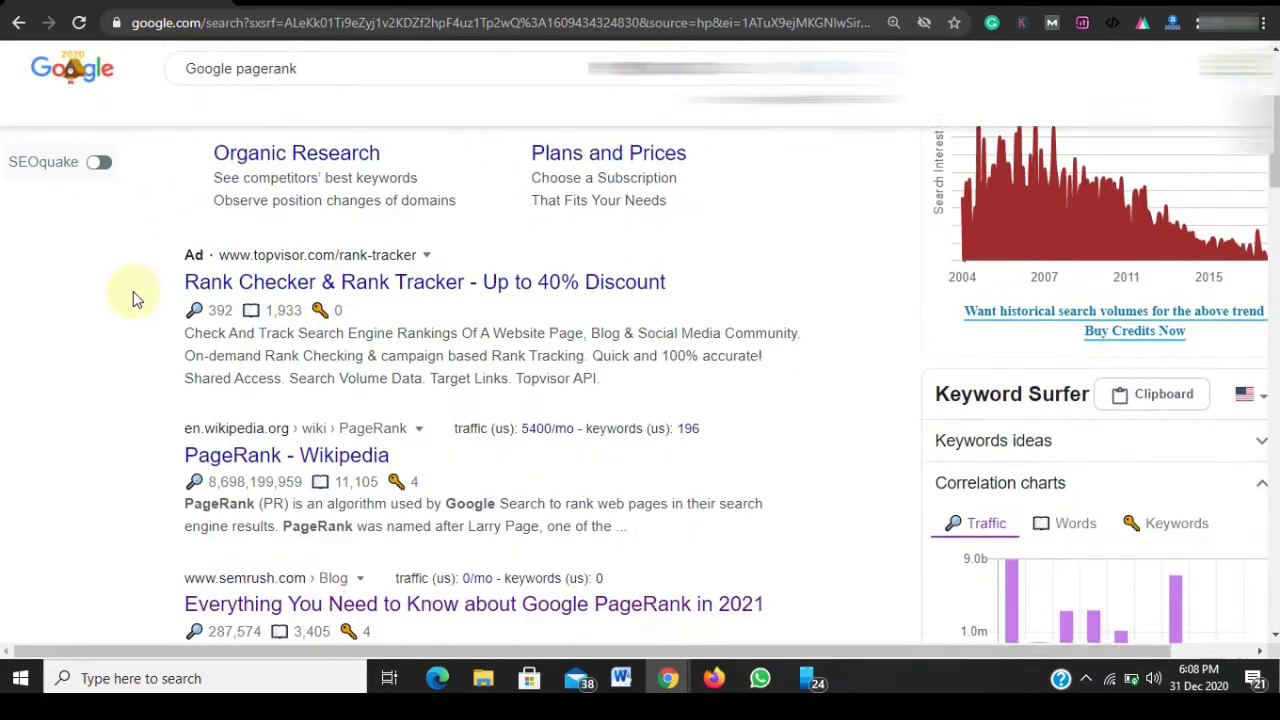
{"action": "scroll", "coordinate": [133, 291], "scroll_direction": "down", "scroll_amount": 3}
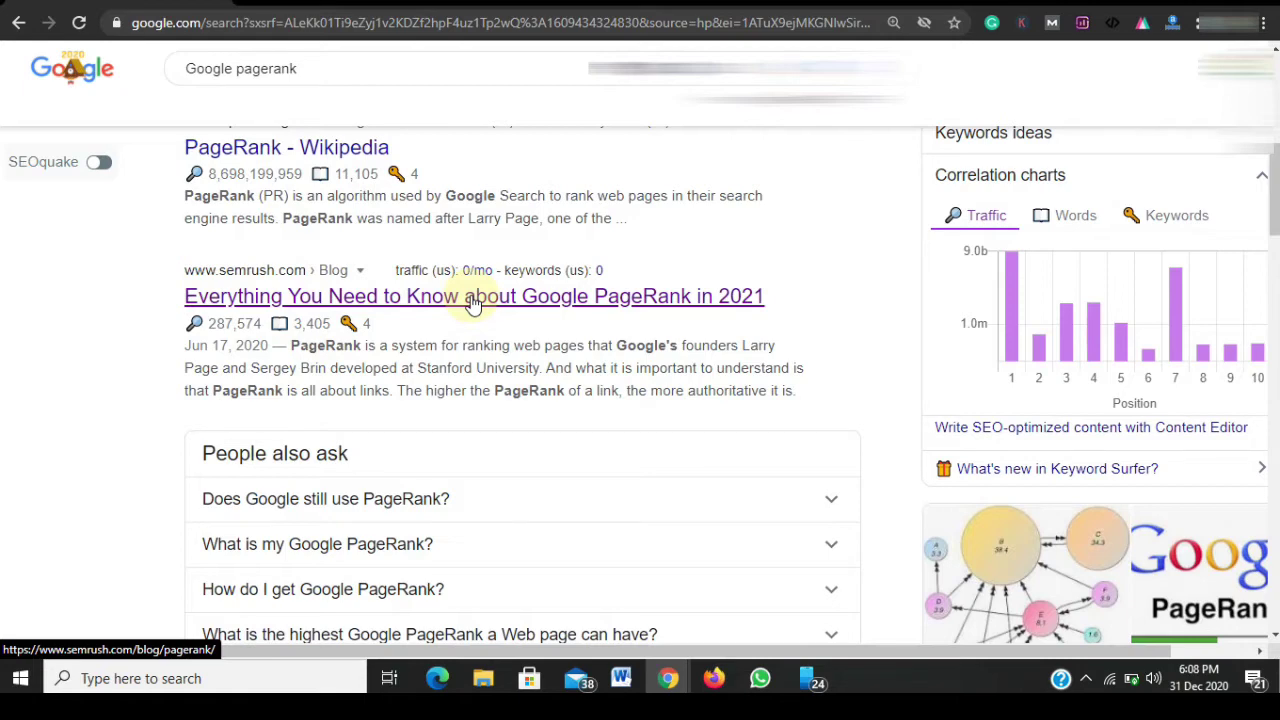
- Open the Semrush blog post on Google PageRank and scroll through it
{"action": "left_click", "coordinate": [473, 305]}
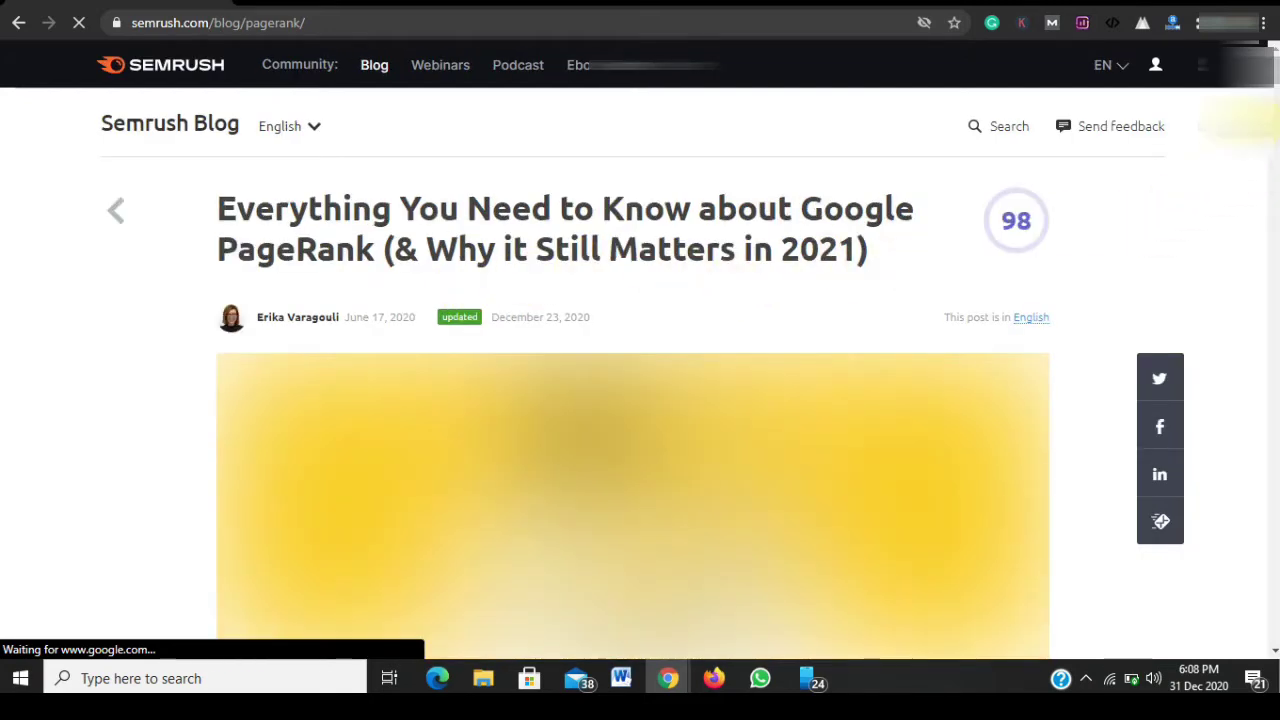
{"action": "scroll", "coordinate": [640, 350], "scroll_direction": "down", "scroll_amount": 5}
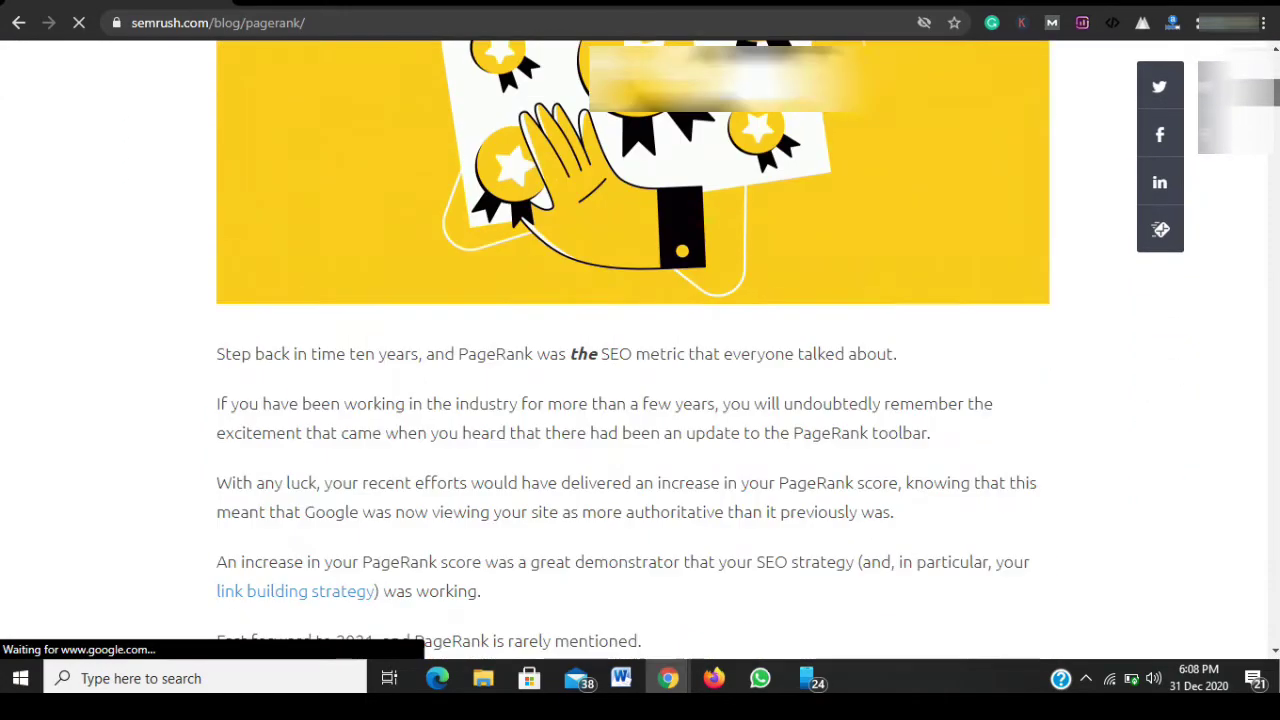
{"action": "scroll", "coordinate": [640, 350], "scroll_direction": "down", "scroll_amount": 2}
{"action": "scroll", "coordinate": [640, 350], "scroll_direction": "down", "scroll_amount": 8}
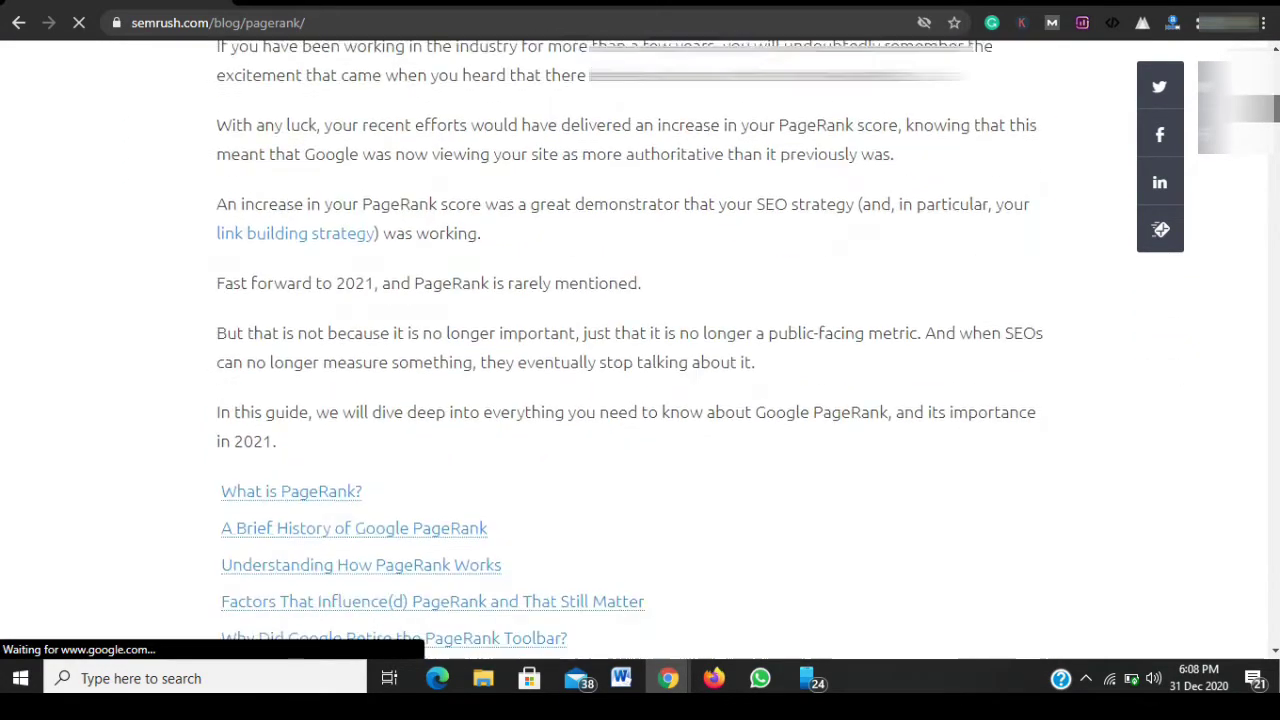
{"action": "scroll", "coordinate": [640, 350], "scroll_direction": "down", "scroll_amount": 3}
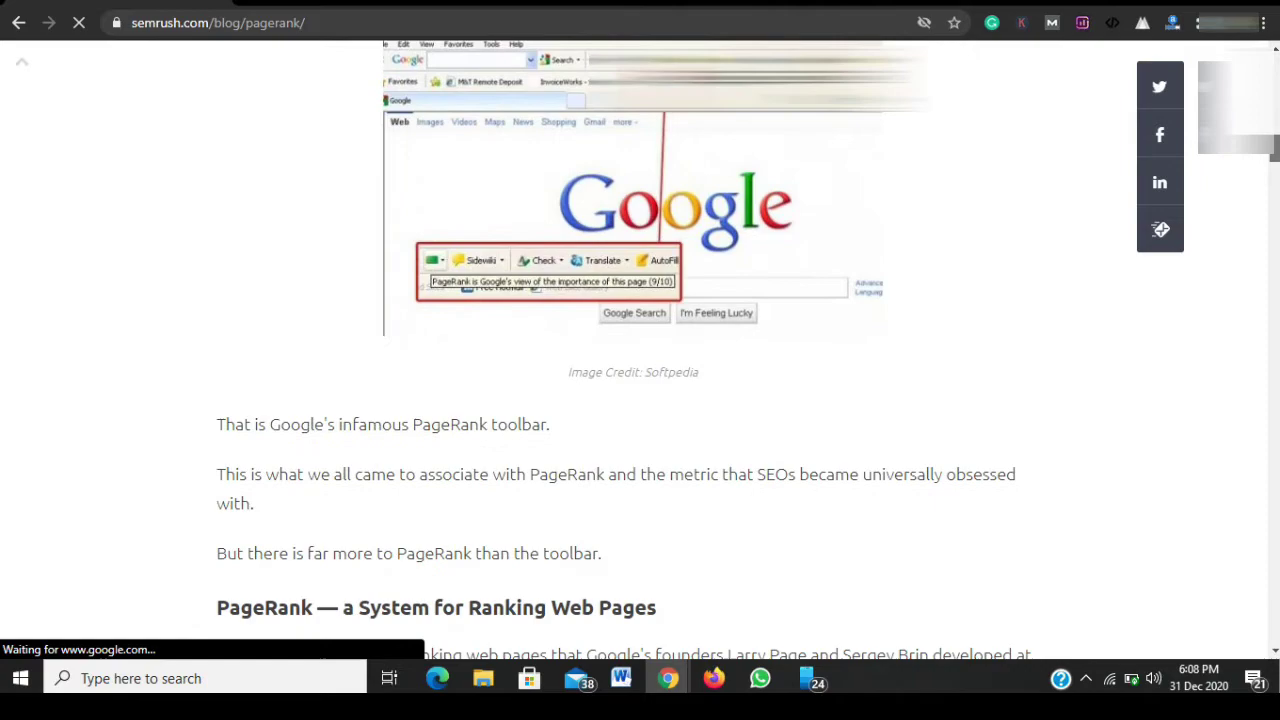
{"action": "scroll", "coordinate": [640, 350], "scroll_direction": "down", "scroll_amount": 7}
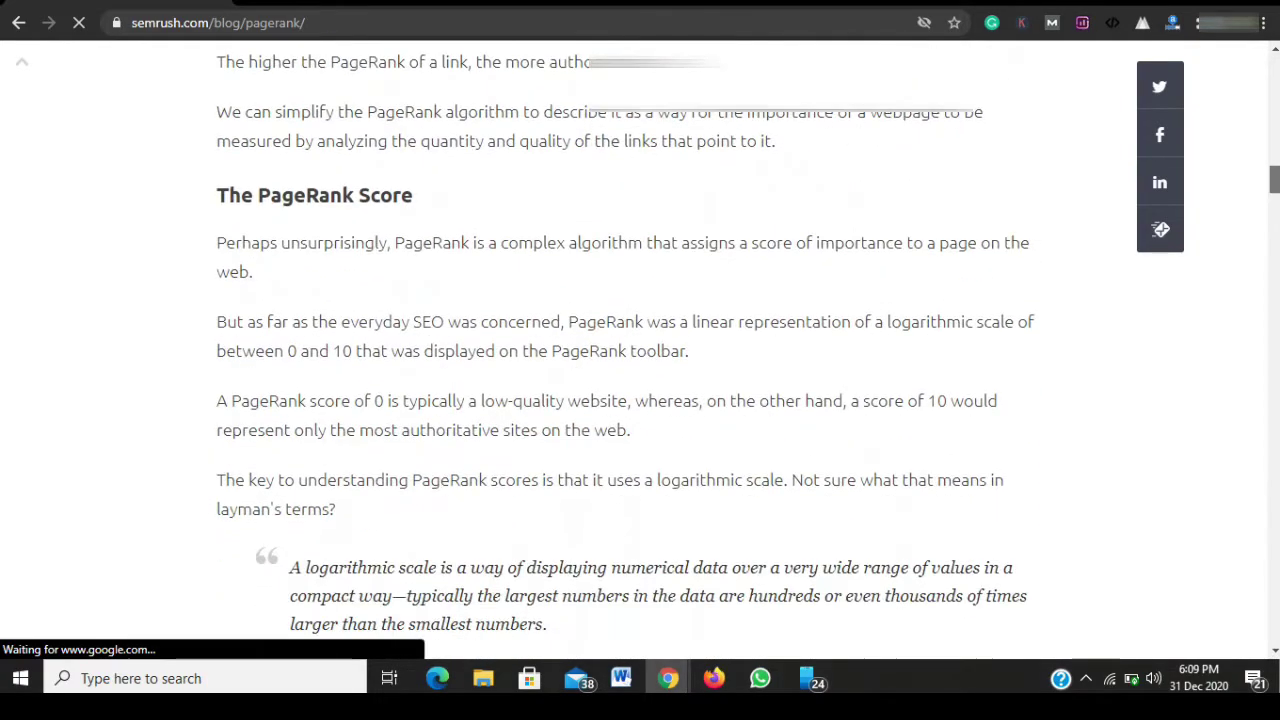
{"action": "scroll", "coordinate": [640, 350], "scroll_direction": "down", "scroll_amount": 4}
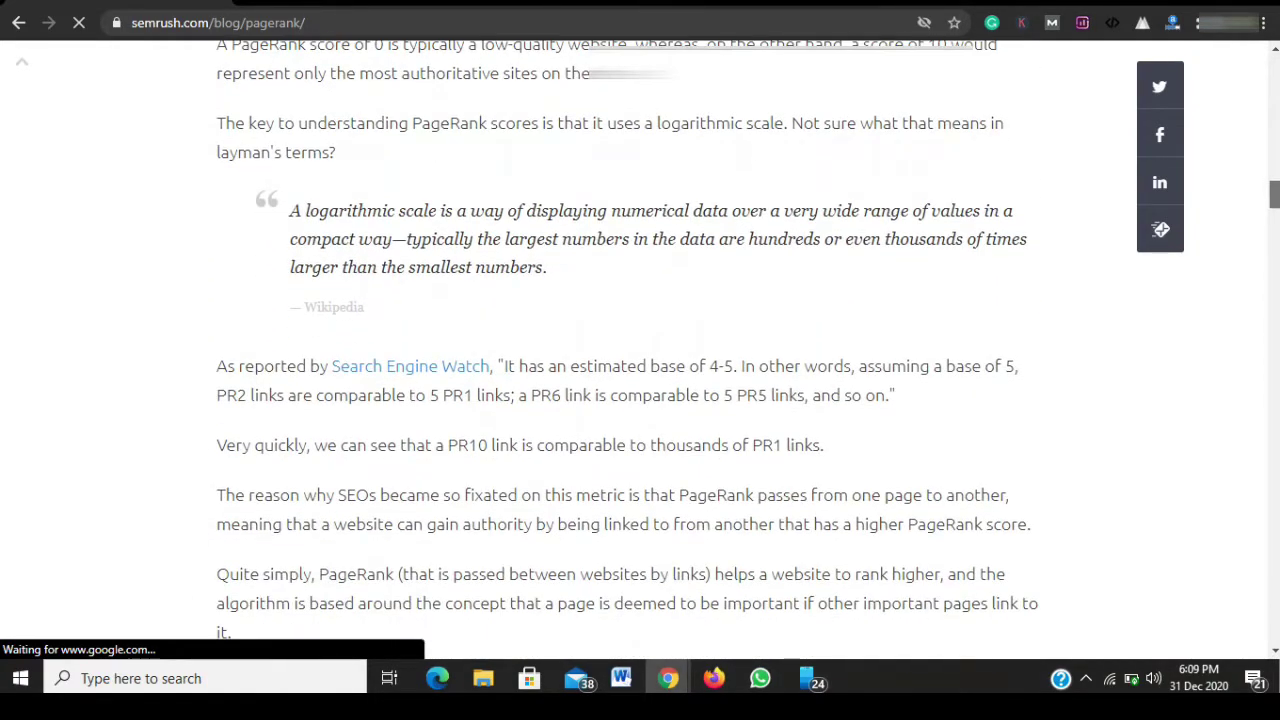
{"action": "scroll", "coordinate": [640, 350], "scroll_direction": "down", "scroll_amount": 3}
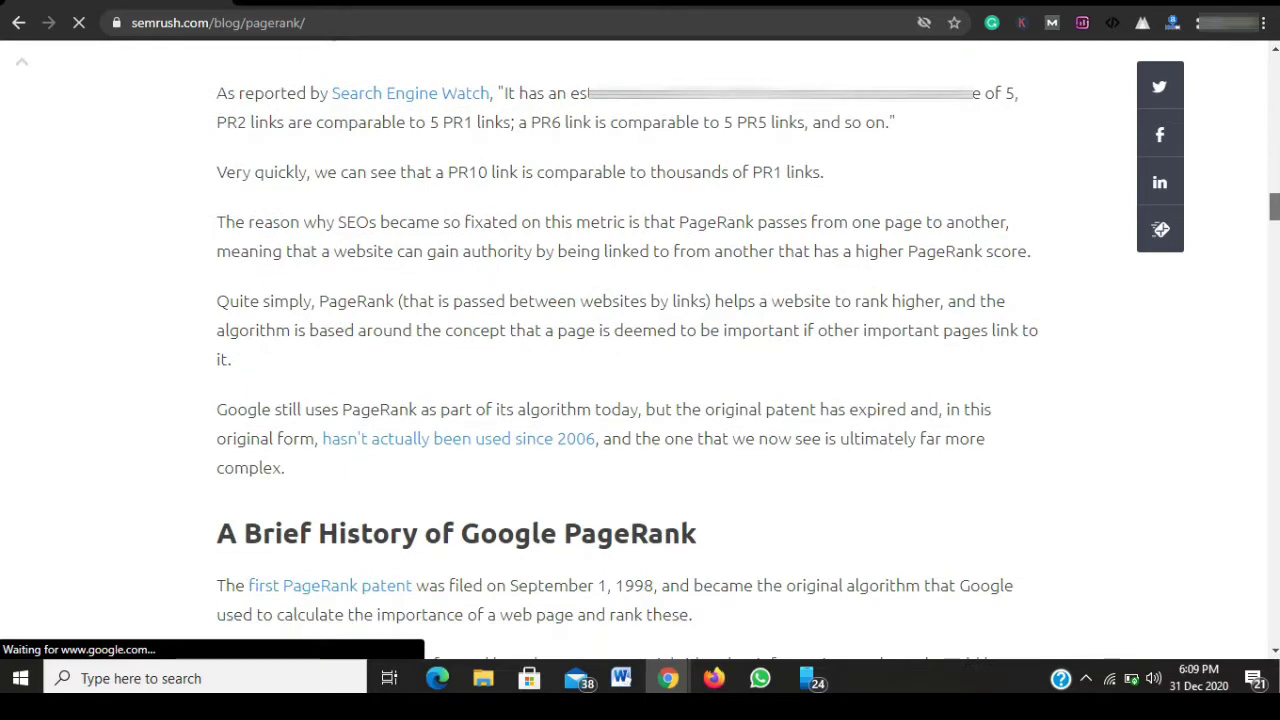
{"action": "scroll", "coordinate": [640, 350], "scroll_direction": "down", "scroll_amount": 5}
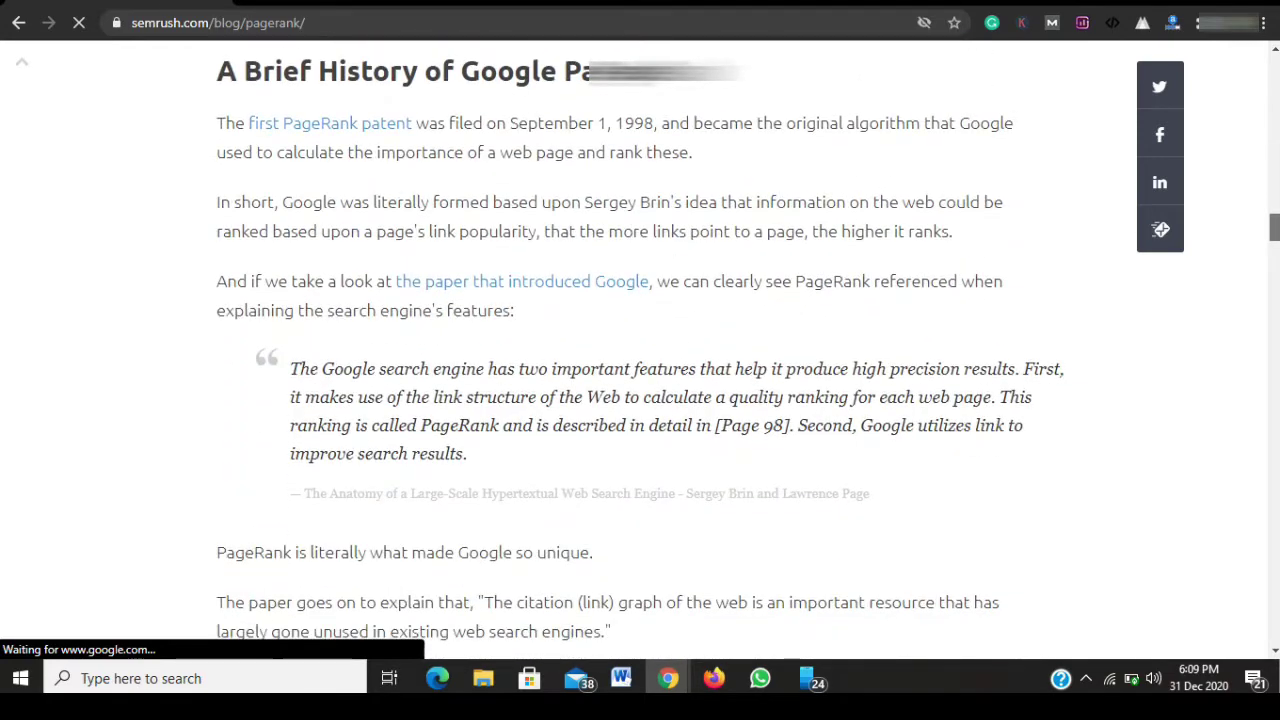
{"action": "scroll", "coordinate": [640, 350], "scroll_direction": "down", "scroll_amount": 3}
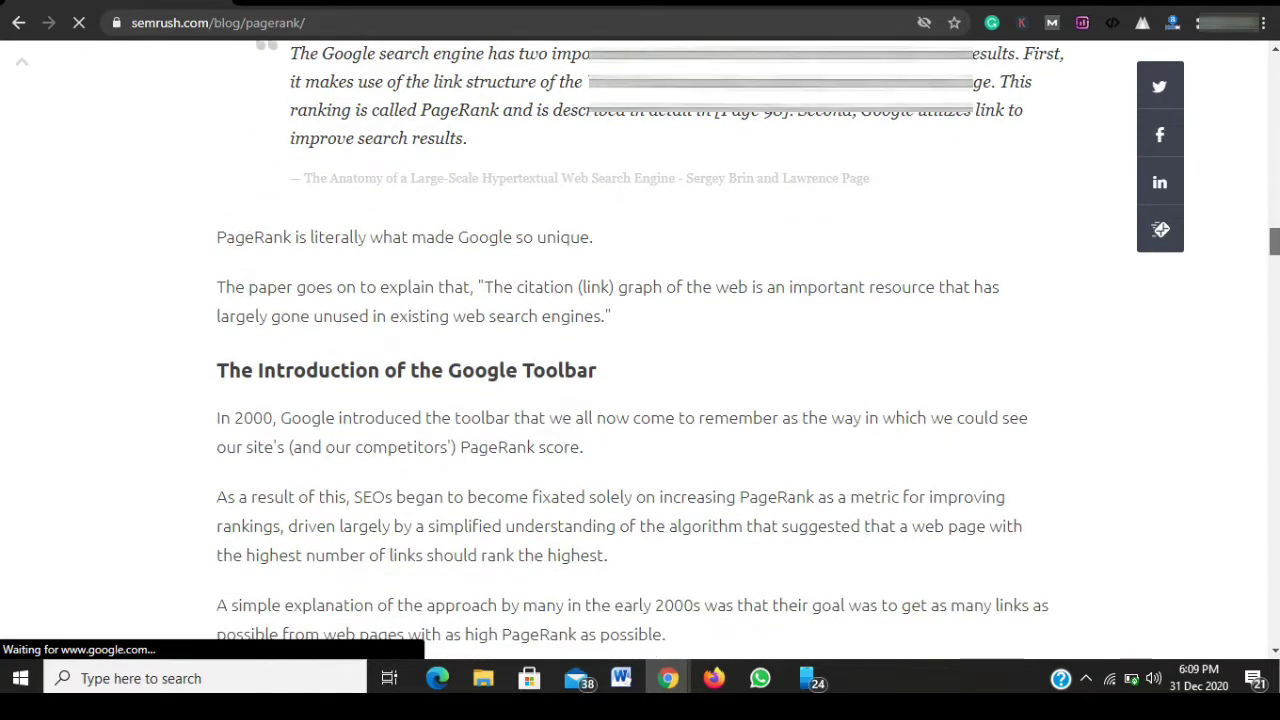
{"action": "scroll", "coordinate": [640, 350], "scroll_direction": "down", "scroll_amount": 5}
{"action": "scroll", "coordinate": [640, 350], "scroll_direction": "up", "scroll_amount": 5}
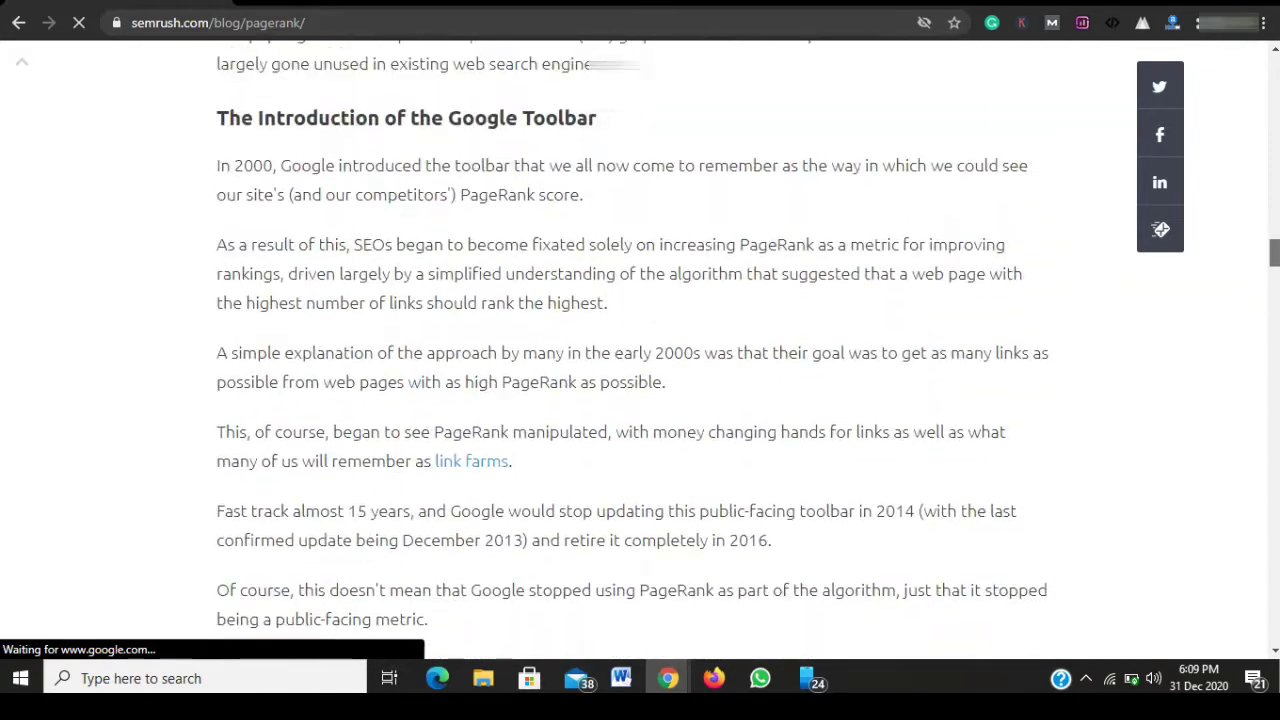
{"action": "scroll", "coordinate": [640, 350], "scroll_direction": "up", "scroll_amount": 2}
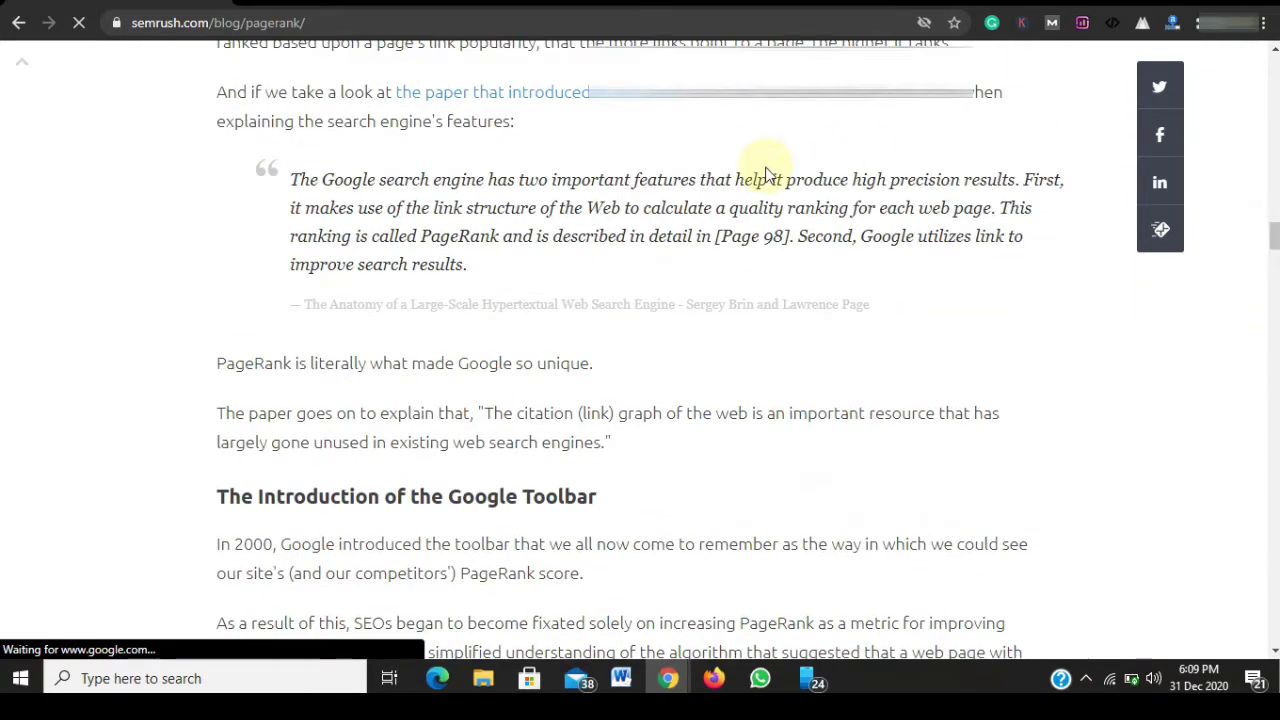
- Copy the post's address semrush.com/blog/pagerank/ and return to the Wikipedia Backlink article
{"action": "left_click", "coordinate": [422, 20]}
{"action": "left_click", "coordinate": [422, 18]}
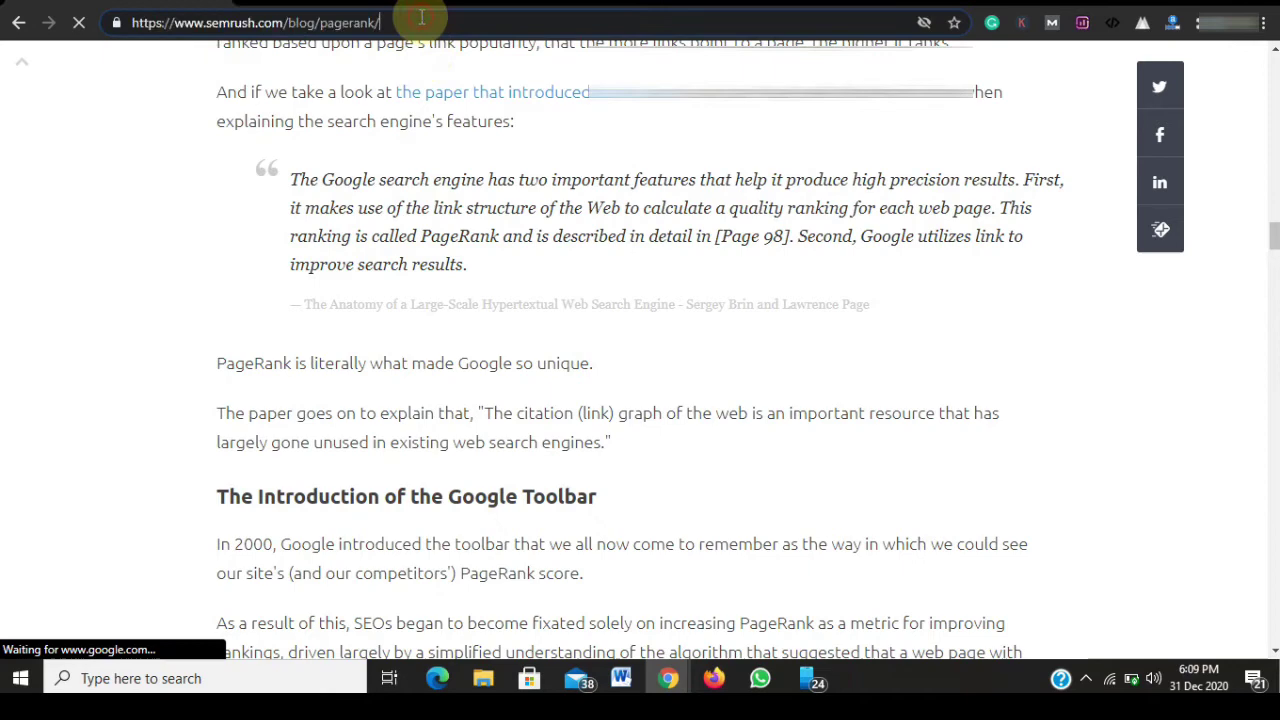
{"action": "key", "text": "ctrl+a"}
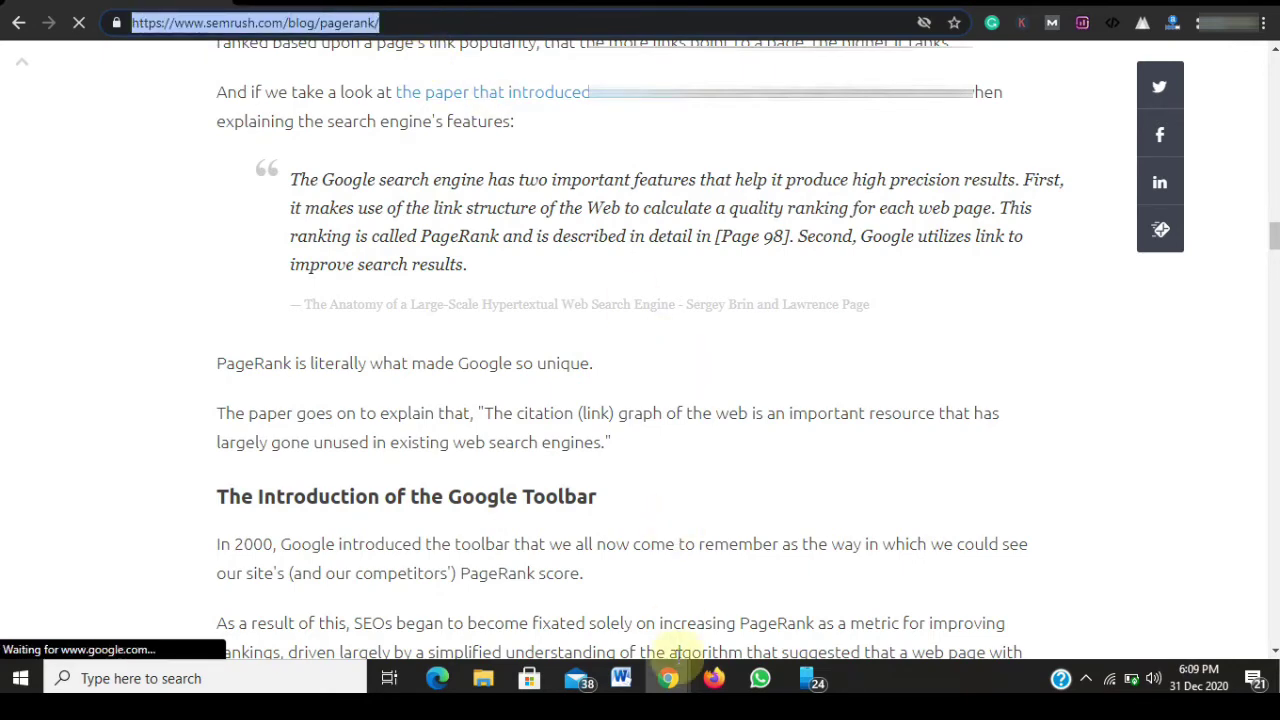
{"action": "left_click", "coordinate": [668, 678]}
{"action": "left_click", "coordinate": [575, 643]}
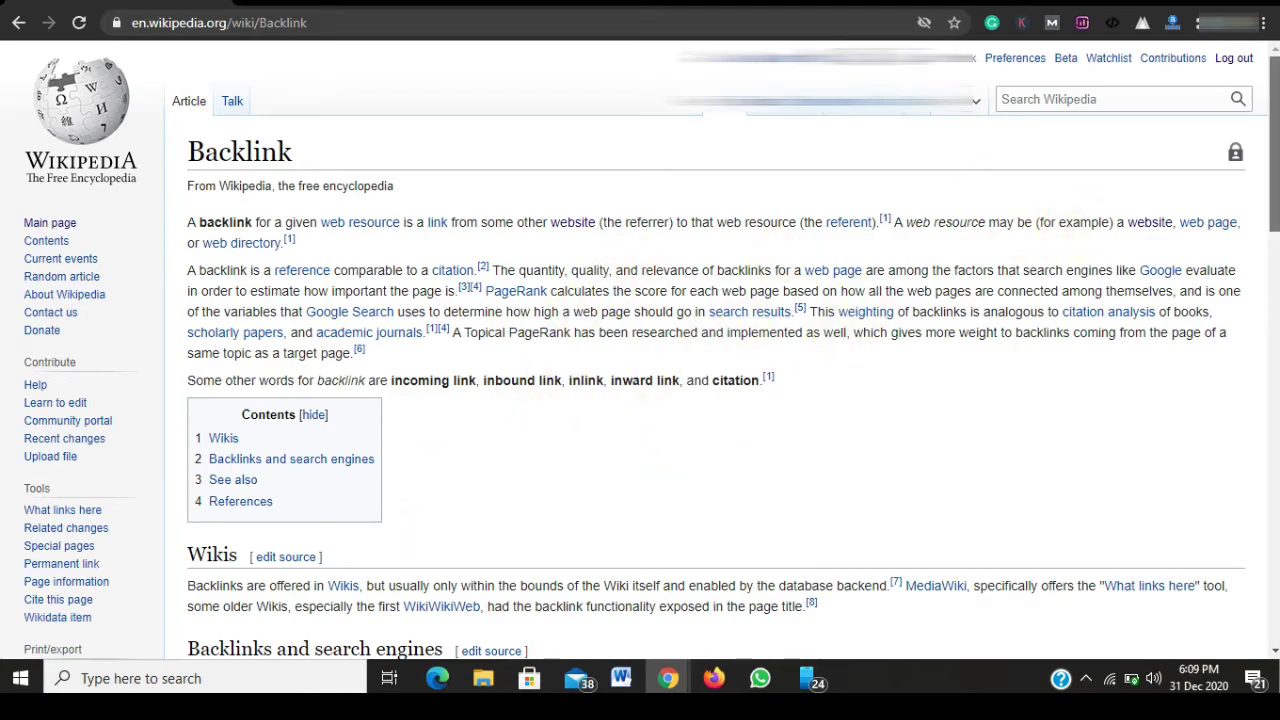
- Open the Backlink article in the wikitext editor with Edit source
{"action": "scroll", "coordinate": [640, 350], "scroll_direction": "down", "scroll_amount": 2}
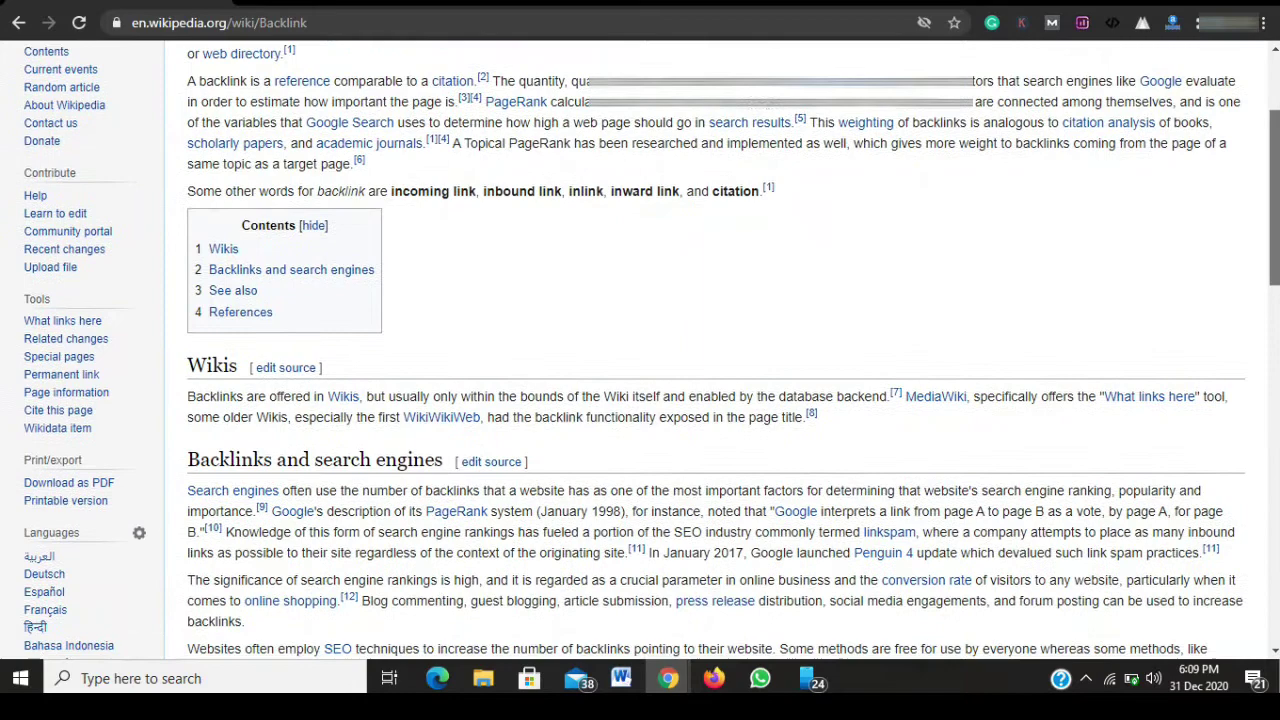
{"action": "scroll", "coordinate": [1276, 207], "scroll_direction": "down", "scroll_amount": 1}
{"action": "scroll", "coordinate": [1276, 207], "scroll_direction": "up", "scroll_amount": 2}
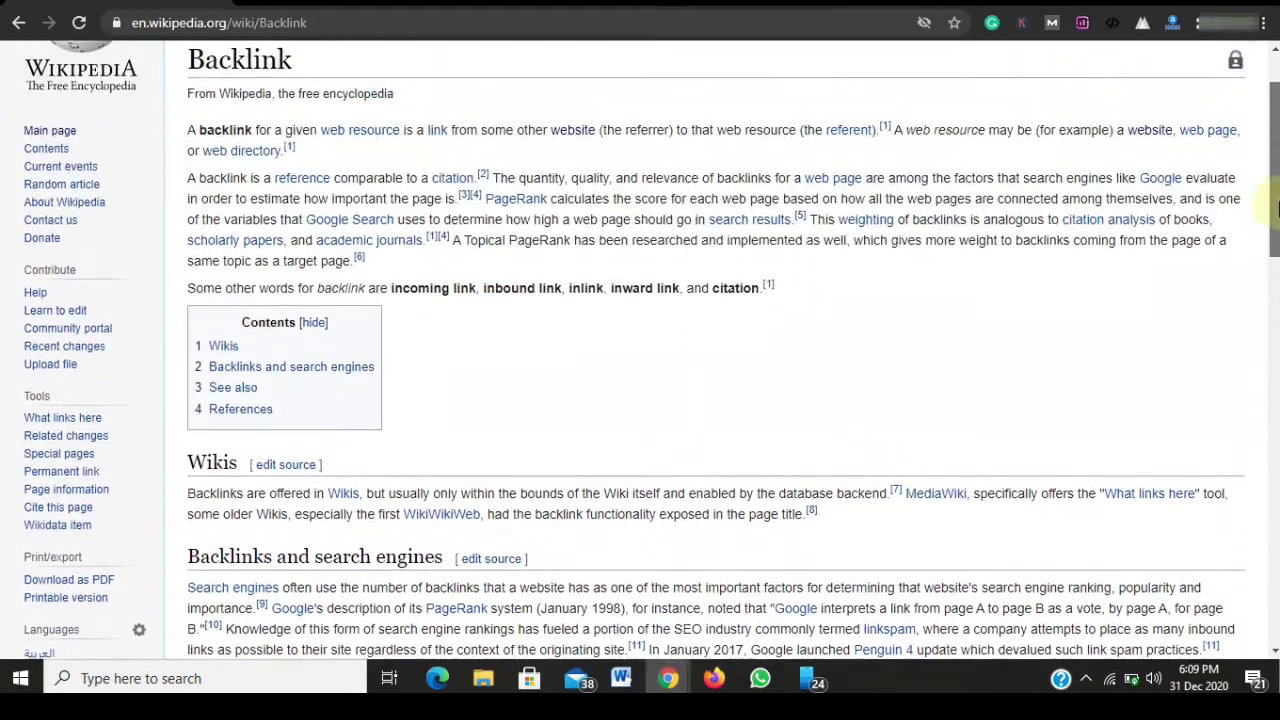
{"action": "scroll", "coordinate": [1276, 207], "scroll_direction": "up", "scroll_amount": 1}
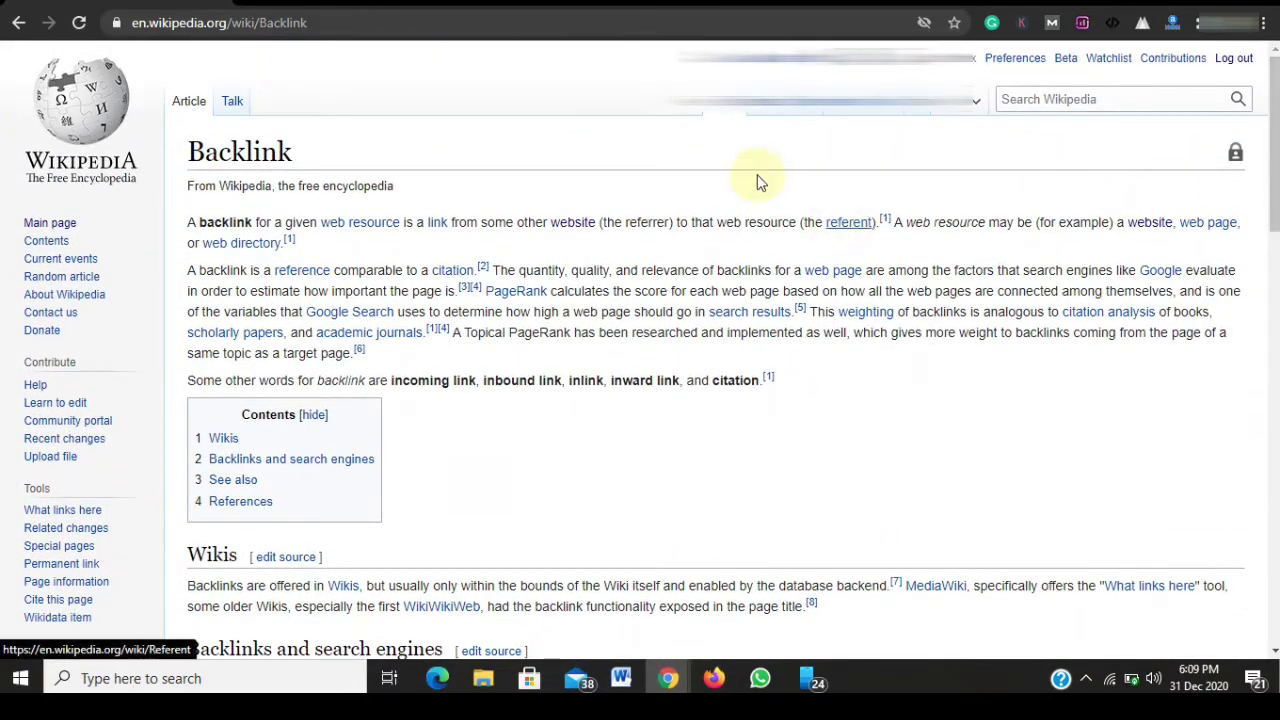
{"action": "left_click", "coordinate": [776, 118]}
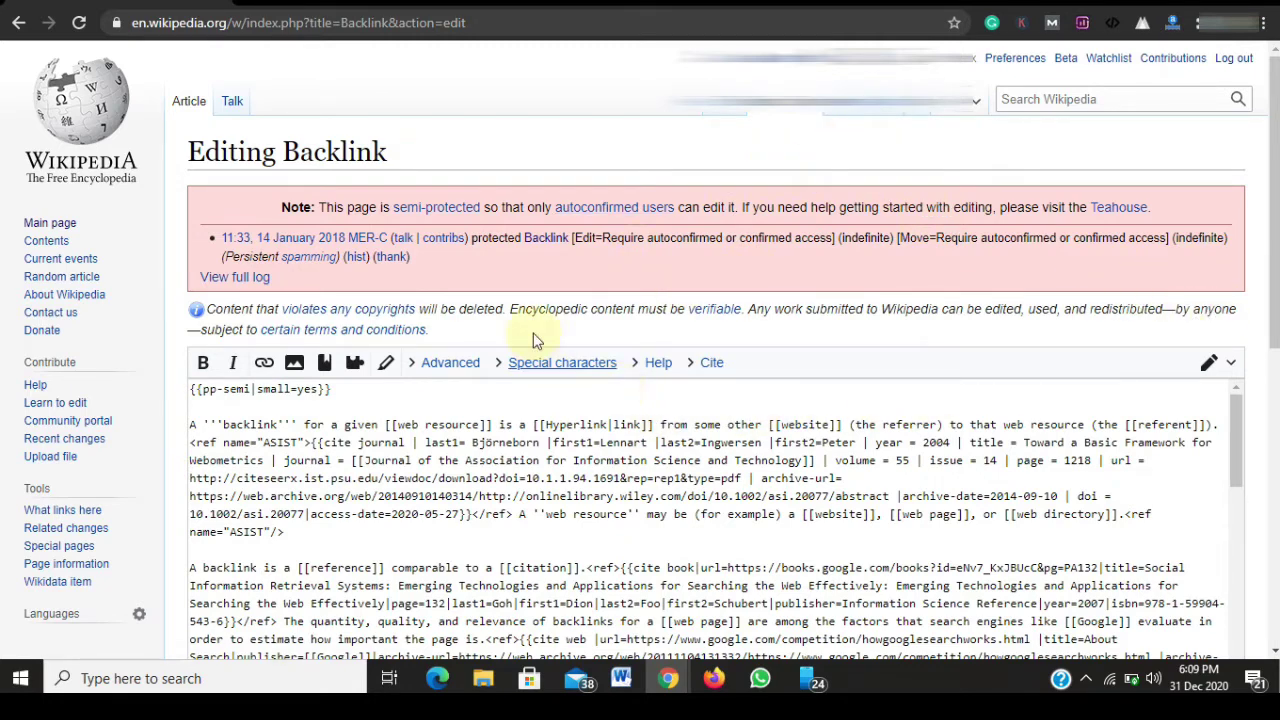
- Open the editor-switch menu from the pencil icon in the source editor's toolbar
{"action": "scroll", "coordinate": [1266, 227], "scroll_direction": "down", "scroll_amount": 3}
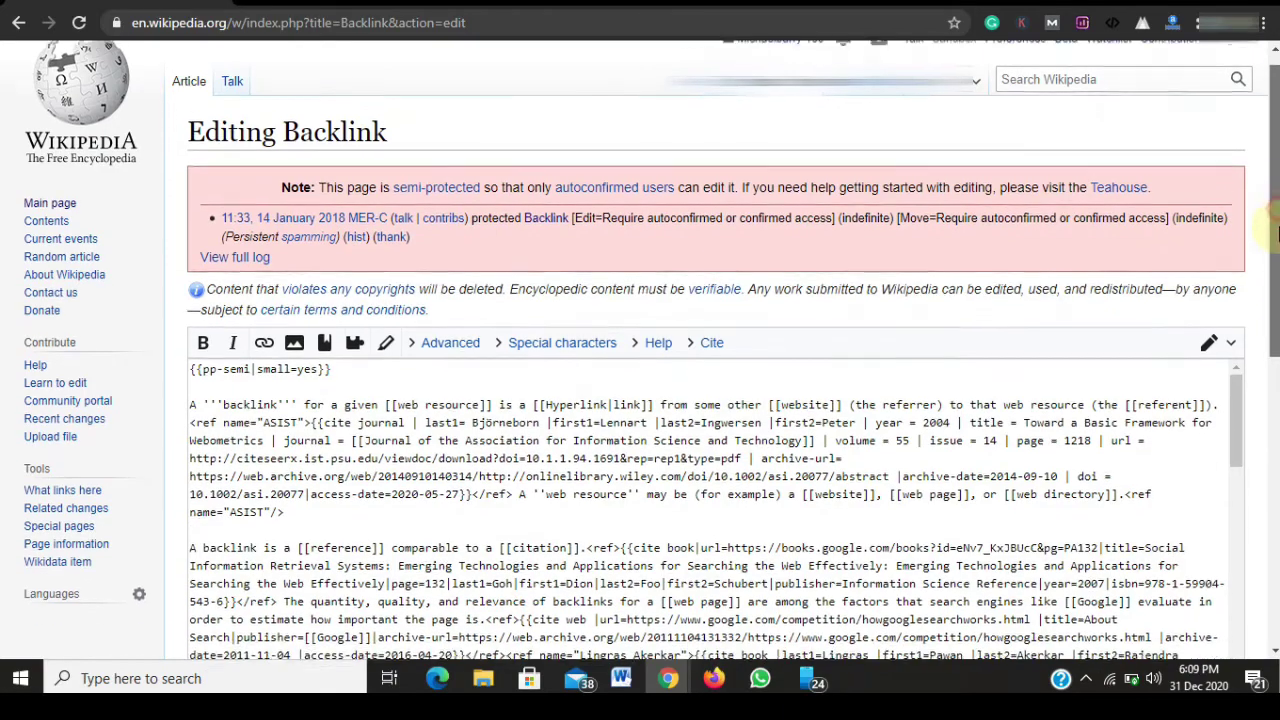
{"action": "scroll", "coordinate": [700, 380], "scroll_direction": "down", "scroll_amount": 1}
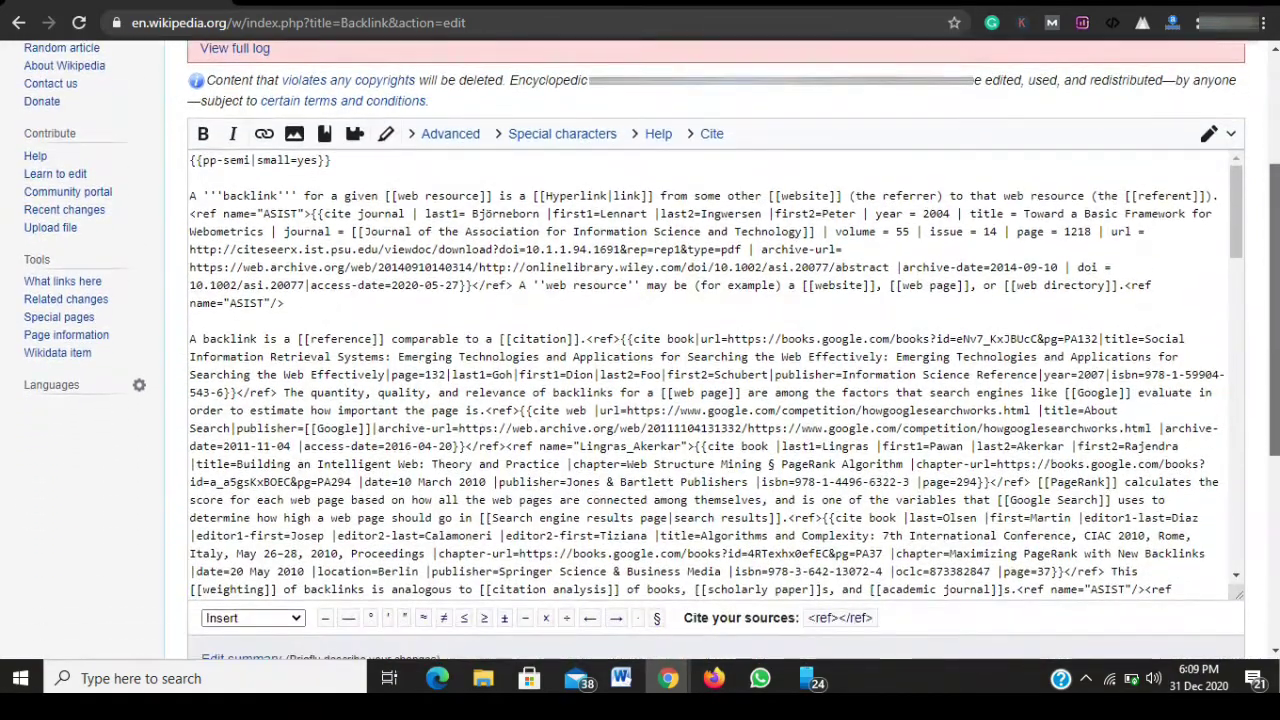
{"action": "scroll", "coordinate": [700, 380], "scroll_direction": "up", "scroll_amount": 1}
{"action": "scroll", "coordinate": [1215, 232], "scroll_direction": "up", "scroll_amount": 1}
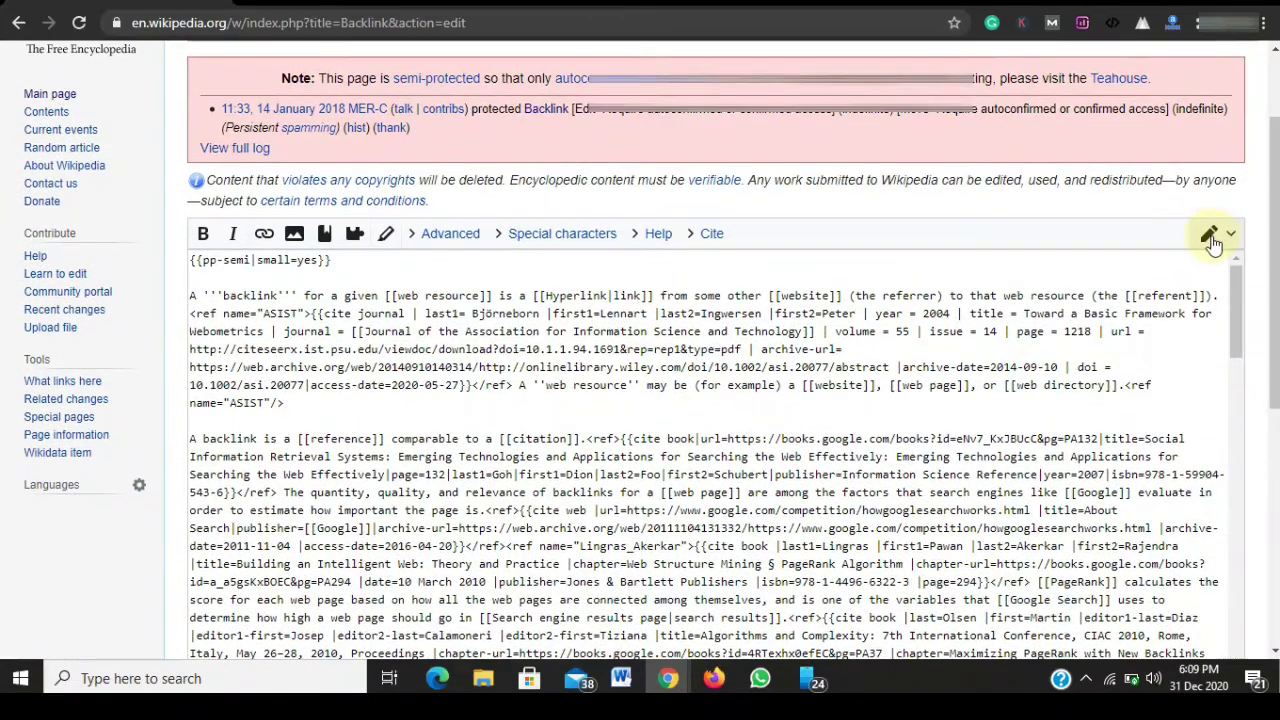
{"action": "left_click", "coordinate": [1215, 232]}
- Choose Visual editing so the Backlink article loads in the visual editor
{"action": "left_click", "coordinate": [1119, 269]}
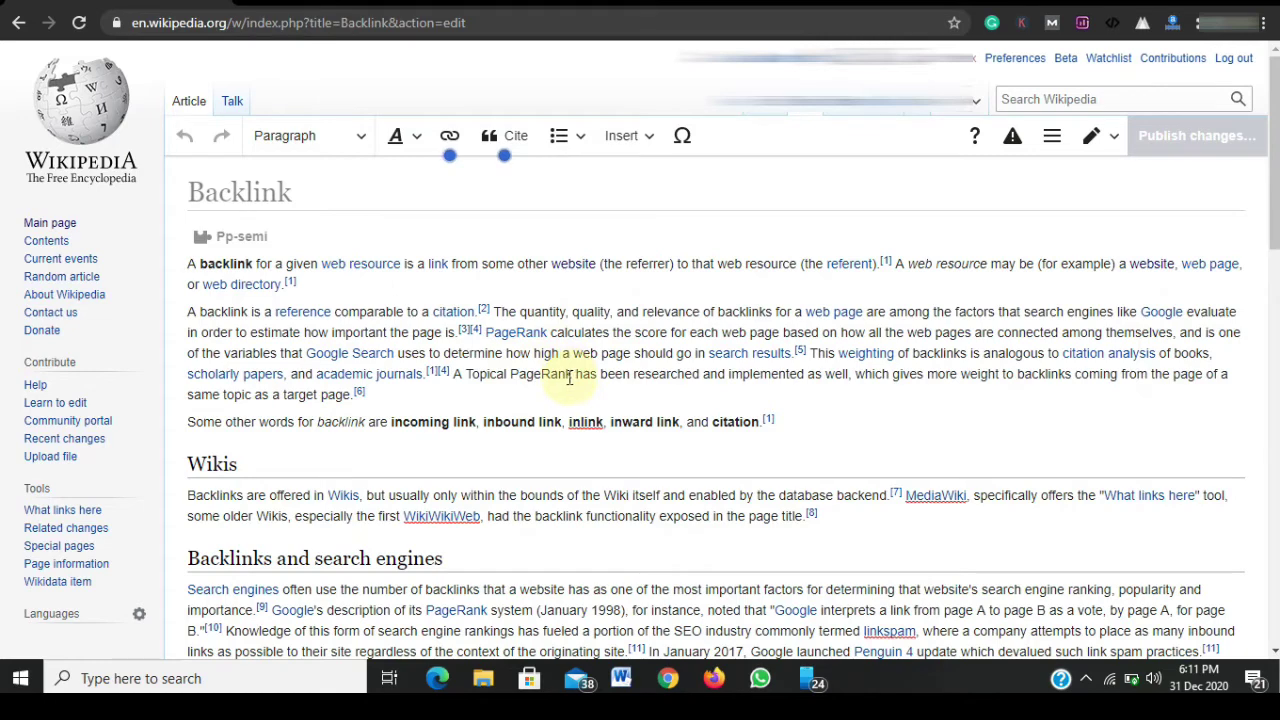
- Select 'PageRank' in 'A Topical PageRank' and link it to the pasted Semrush PageRank URL
{"action": "left_click_drag", "start_coordinate": [572, 378], "coordinate": [553, 378]}
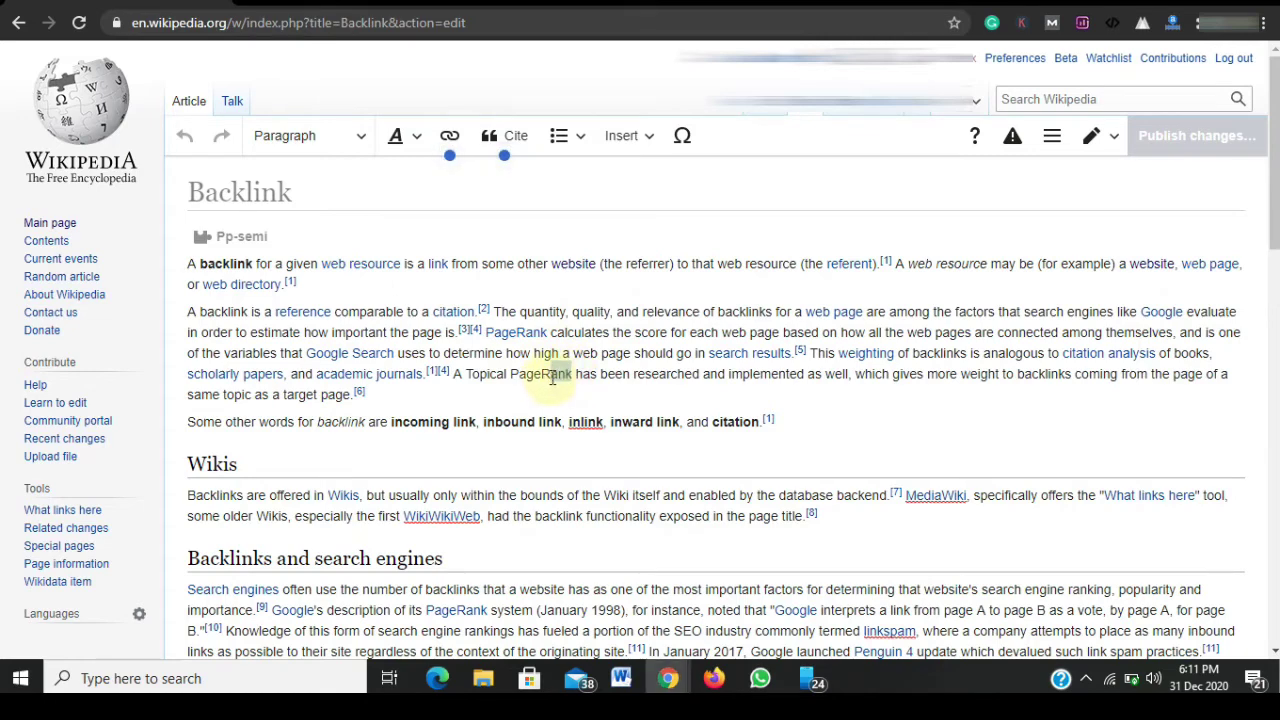
{"action": "left_click", "coordinate": [549, 375]}
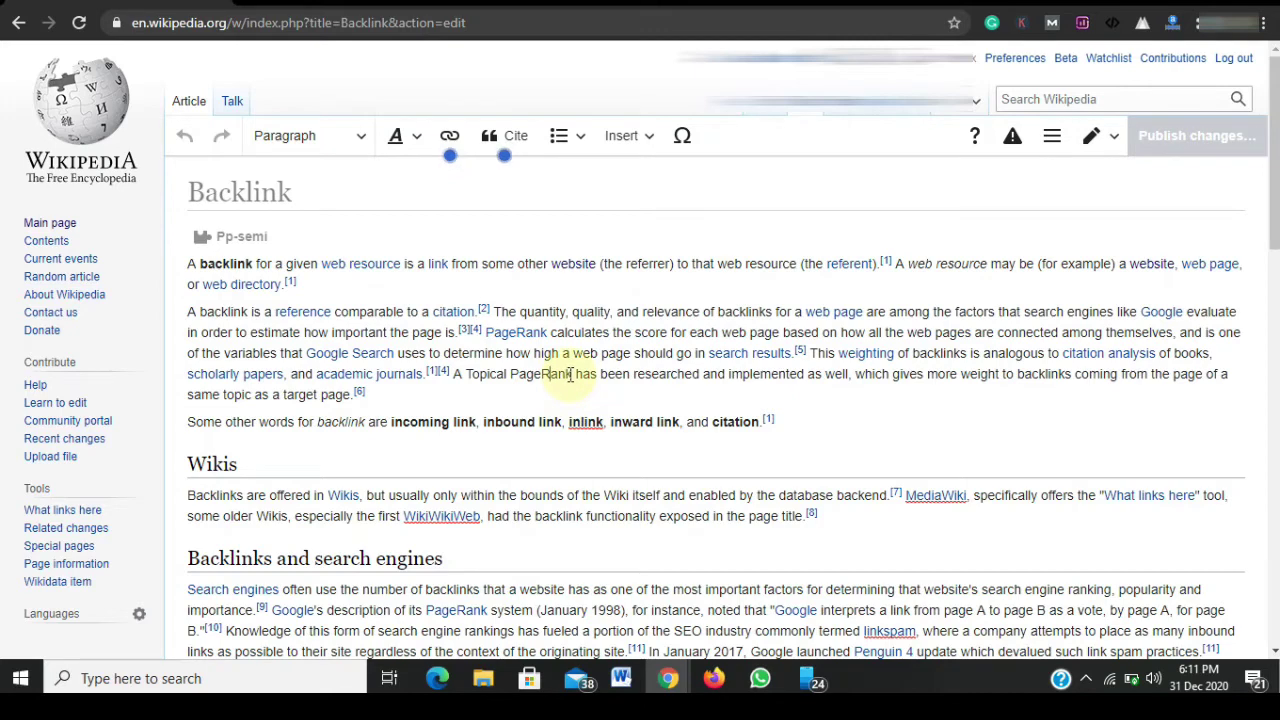
{"action": "left_click", "coordinate": [568, 374]}
{"action": "left_click_drag", "start_coordinate": [557, 375], "coordinate": [512, 375]}
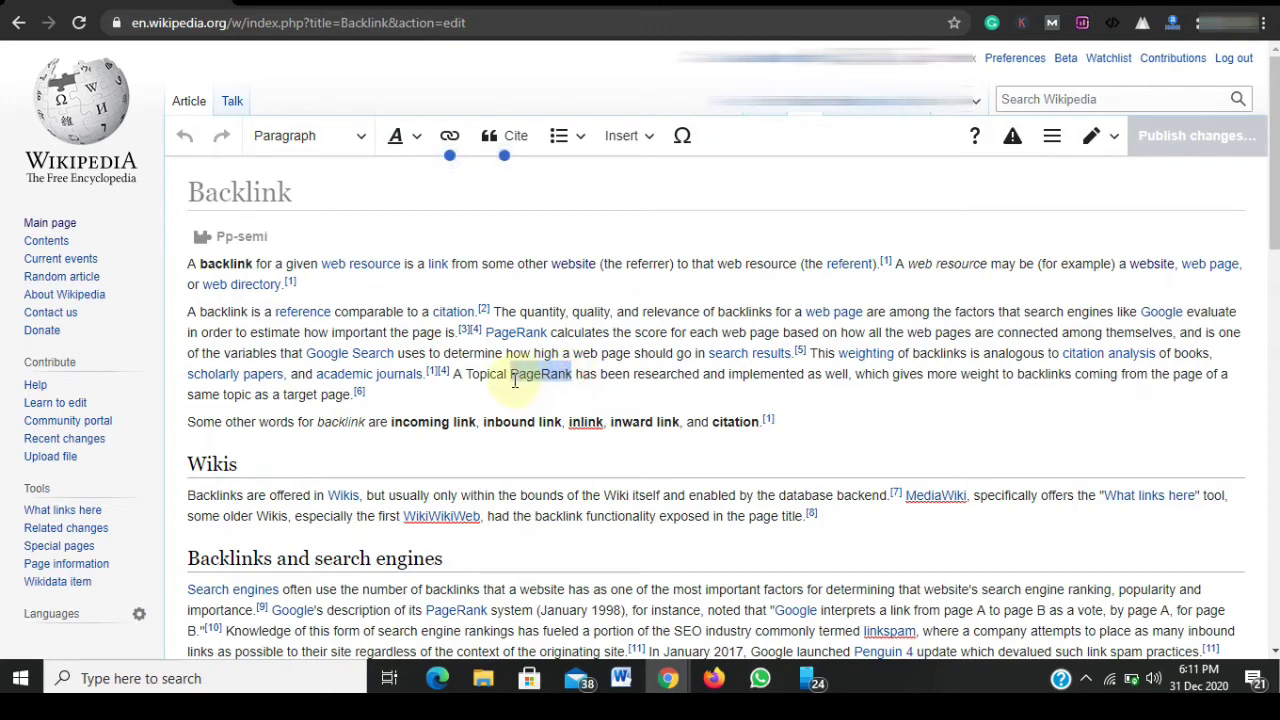
{"action": "left_click", "coordinate": [450, 140]}
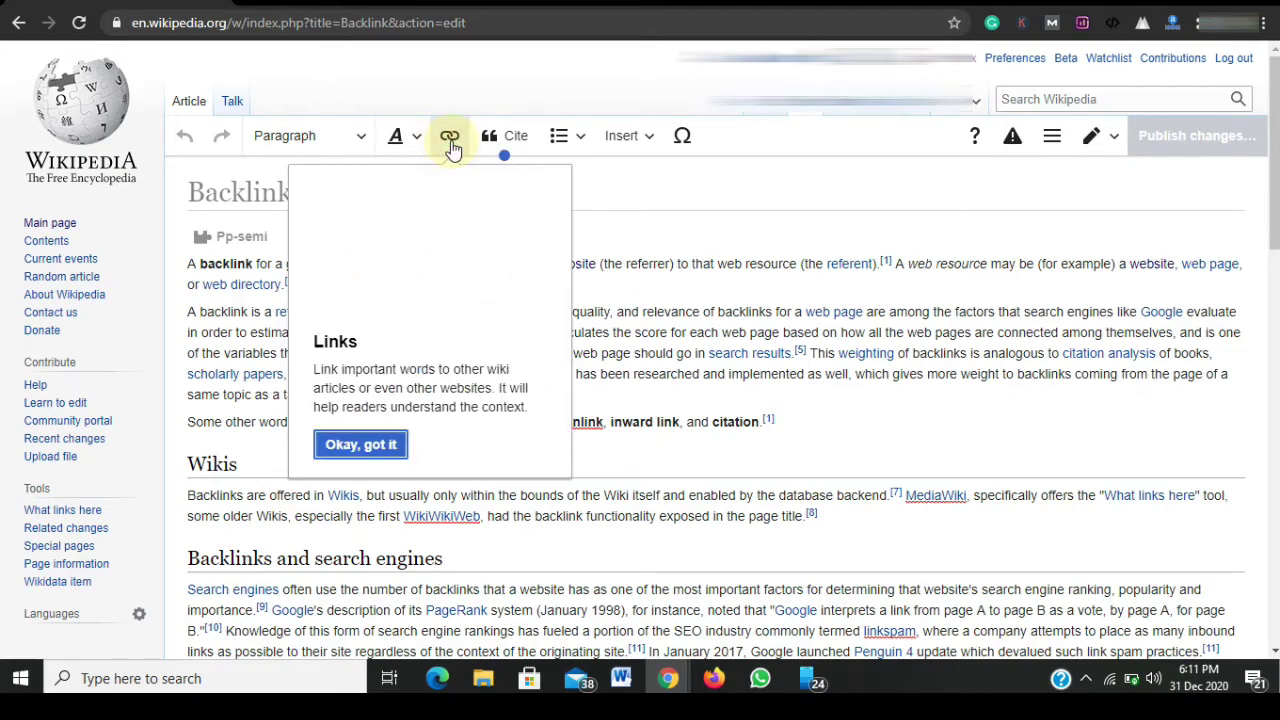
{"action": "left_click", "coordinate": [368, 446]}
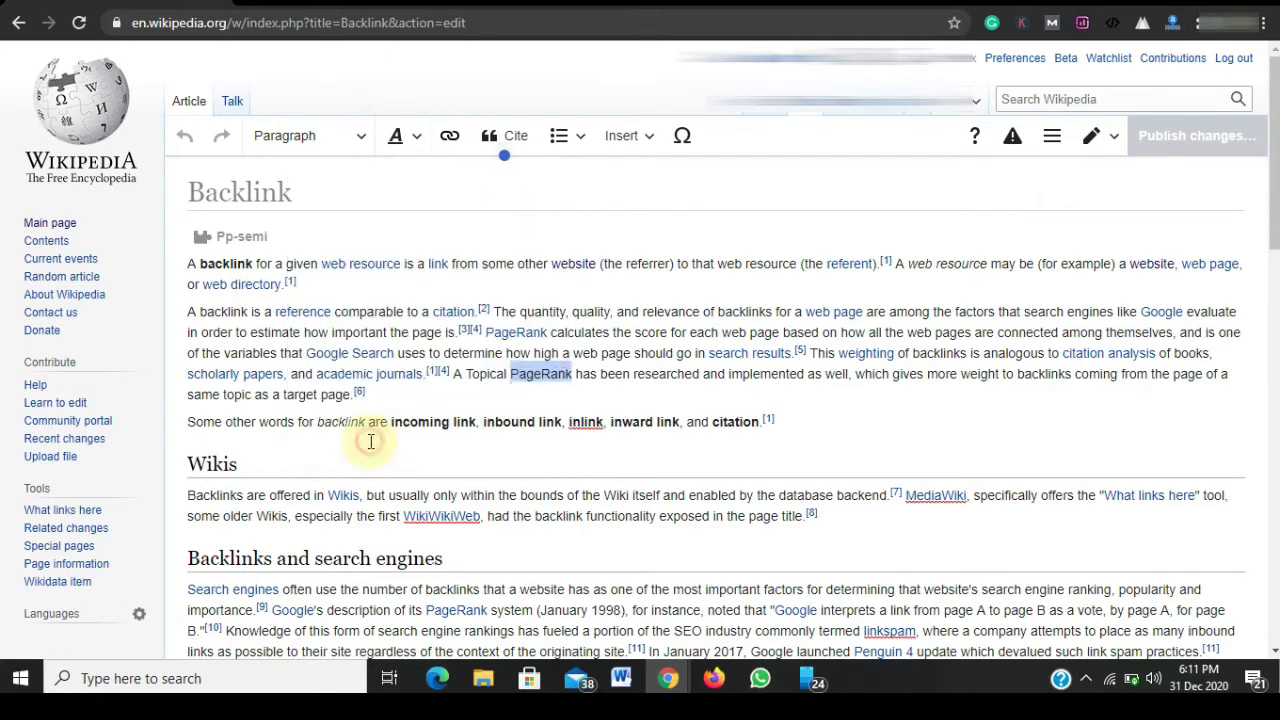
{"action": "left_click", "coordinate": [450, 140]}
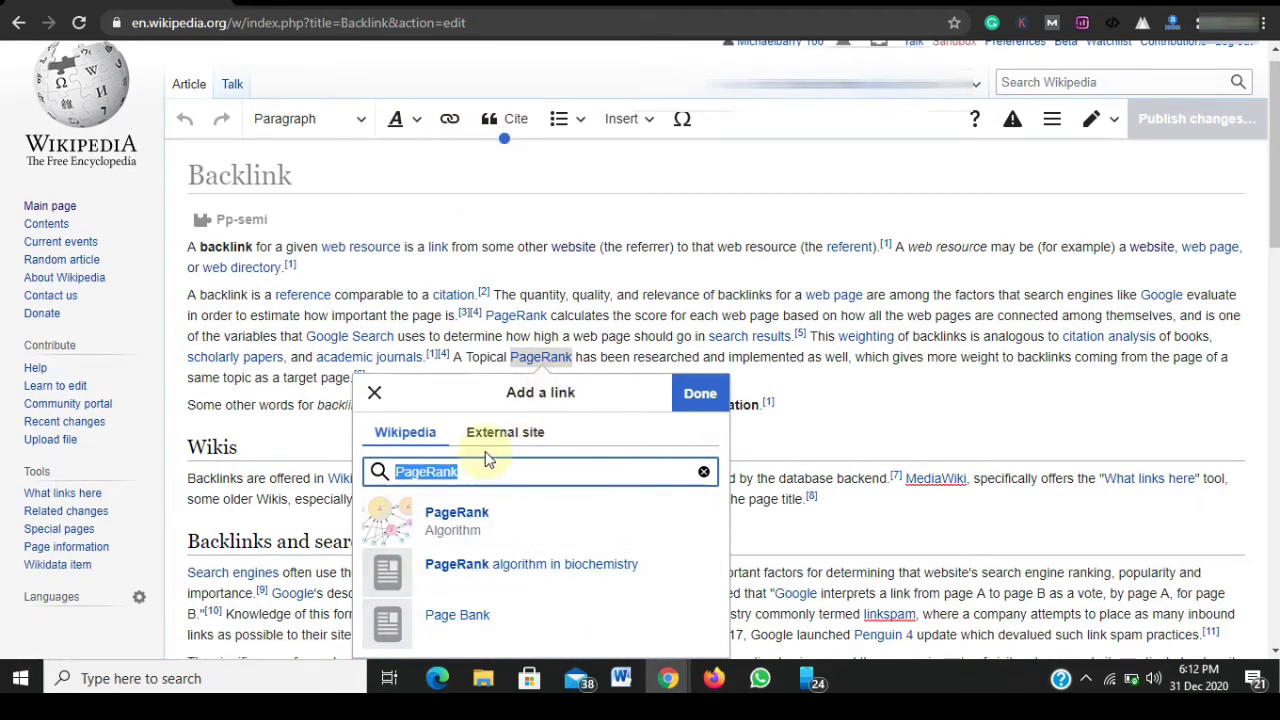
{"action": "type", "text": "https://www.semrush.com/blog/pagerank/"}
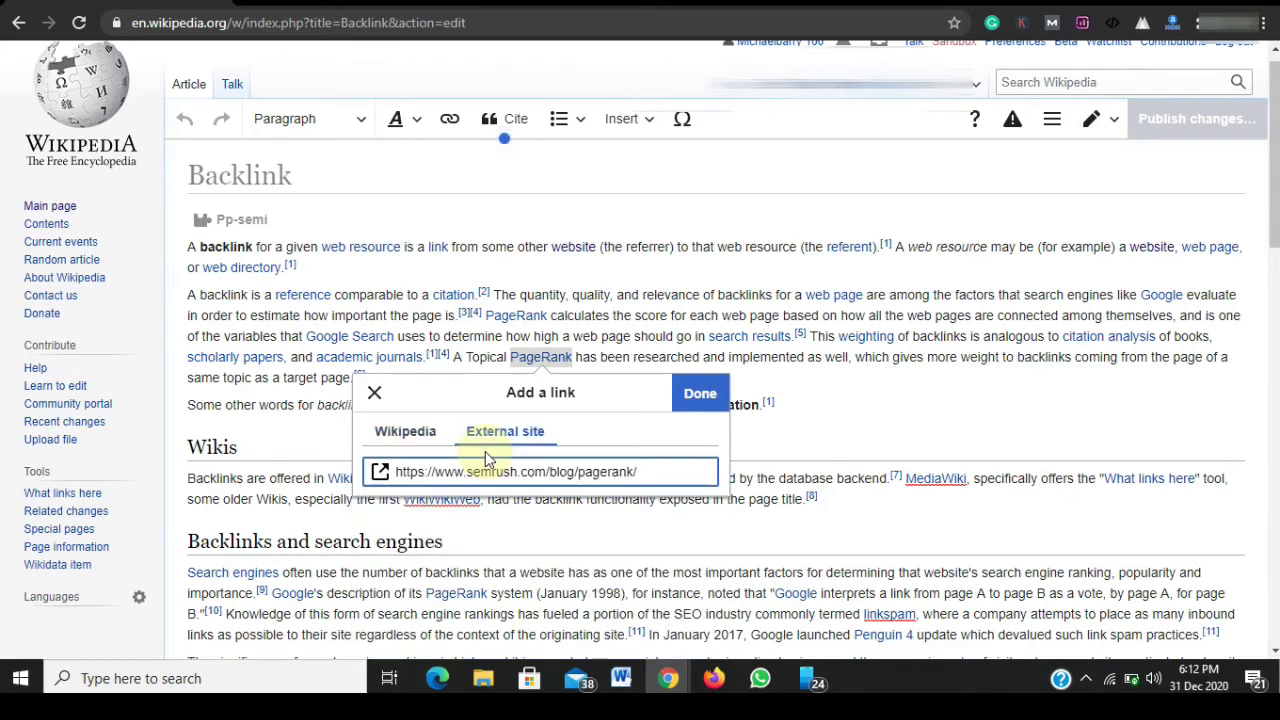
{"action": "left_click", "coordinate": [694, 396]}
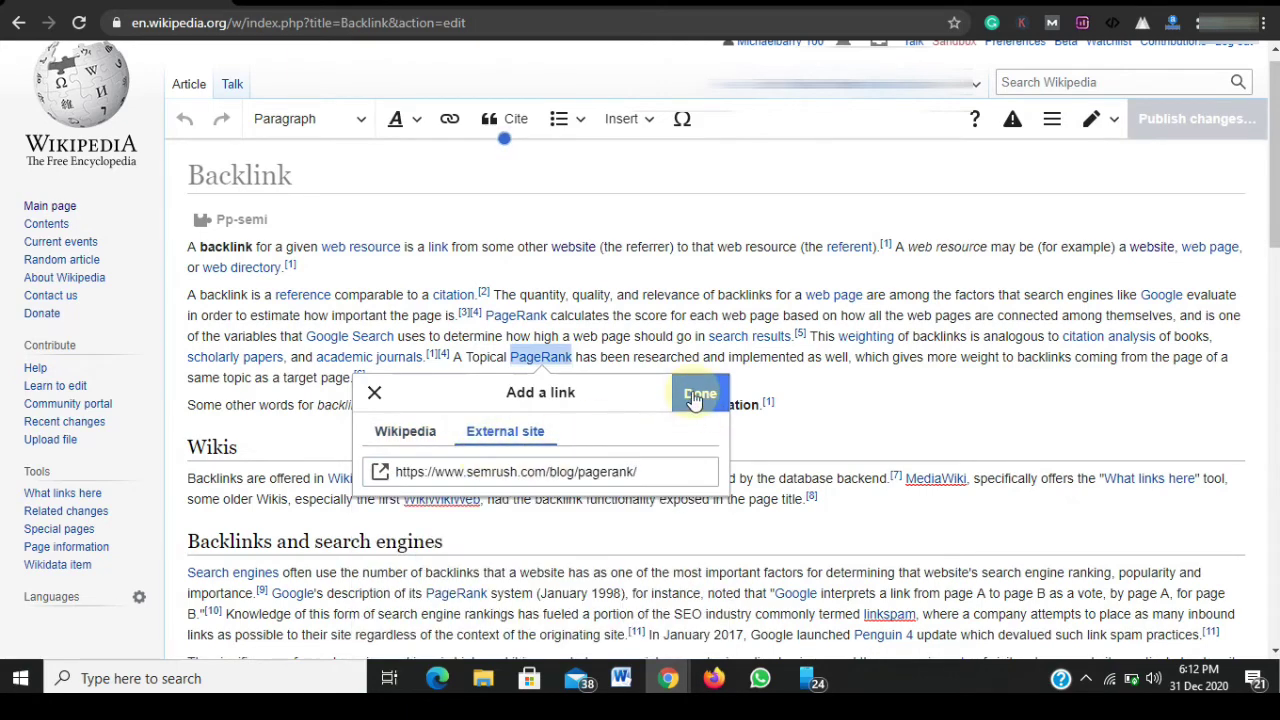
{"action": "left_click", "coordinate": [598, 350]}
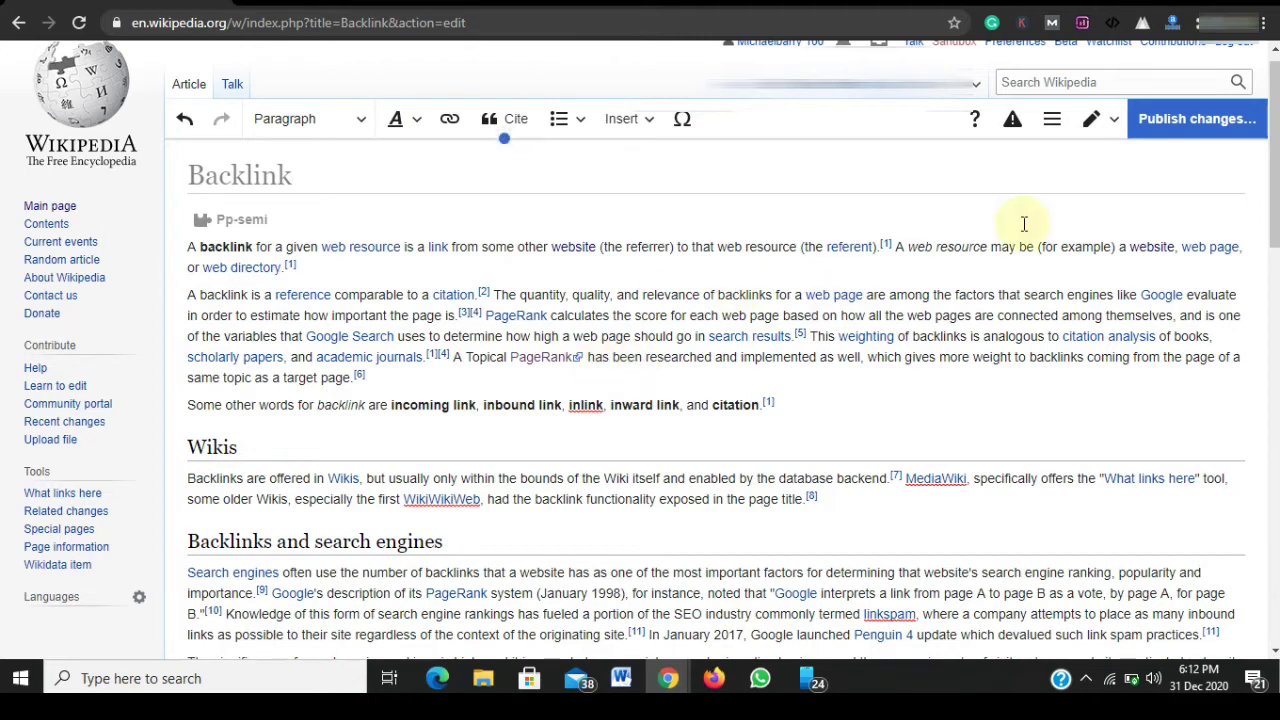
- Write the edit summary 'I added a useful link to a resourceful article that best explain the said topic.'
{"action": "left_click", "coordinate": [1182, 118]}
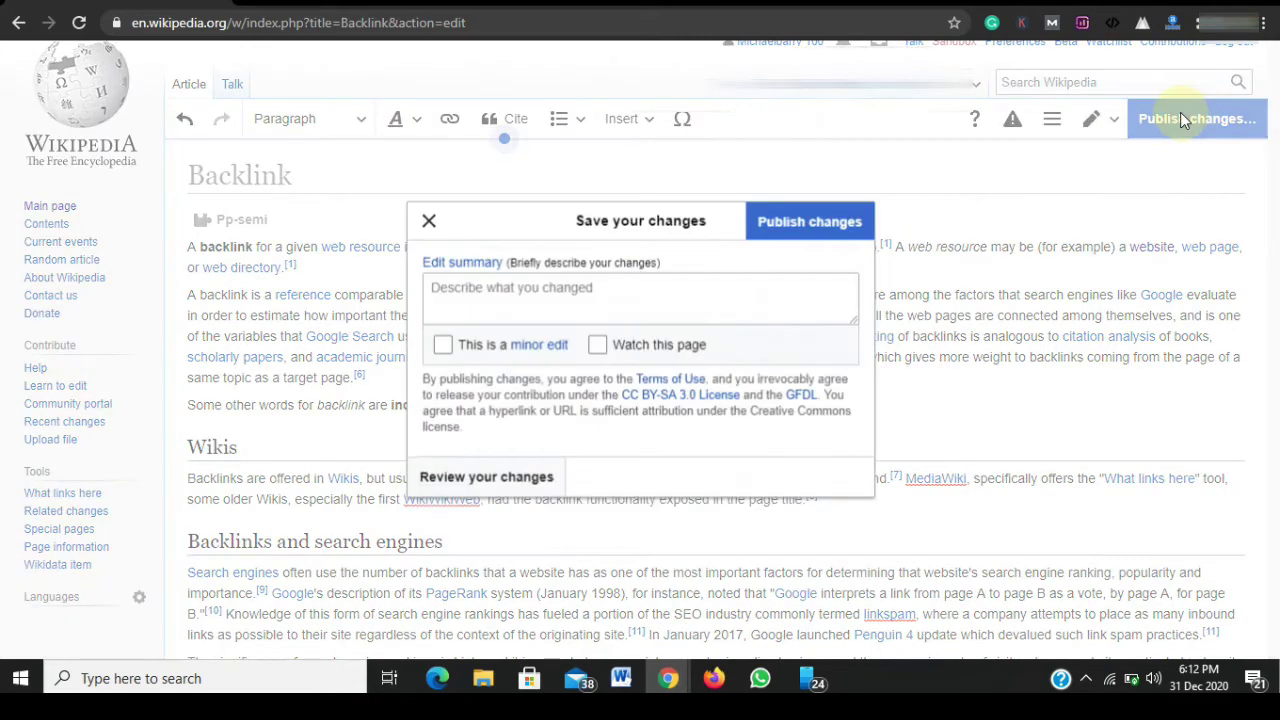
{"action": "left_click", "coordinate": [545, 306]}
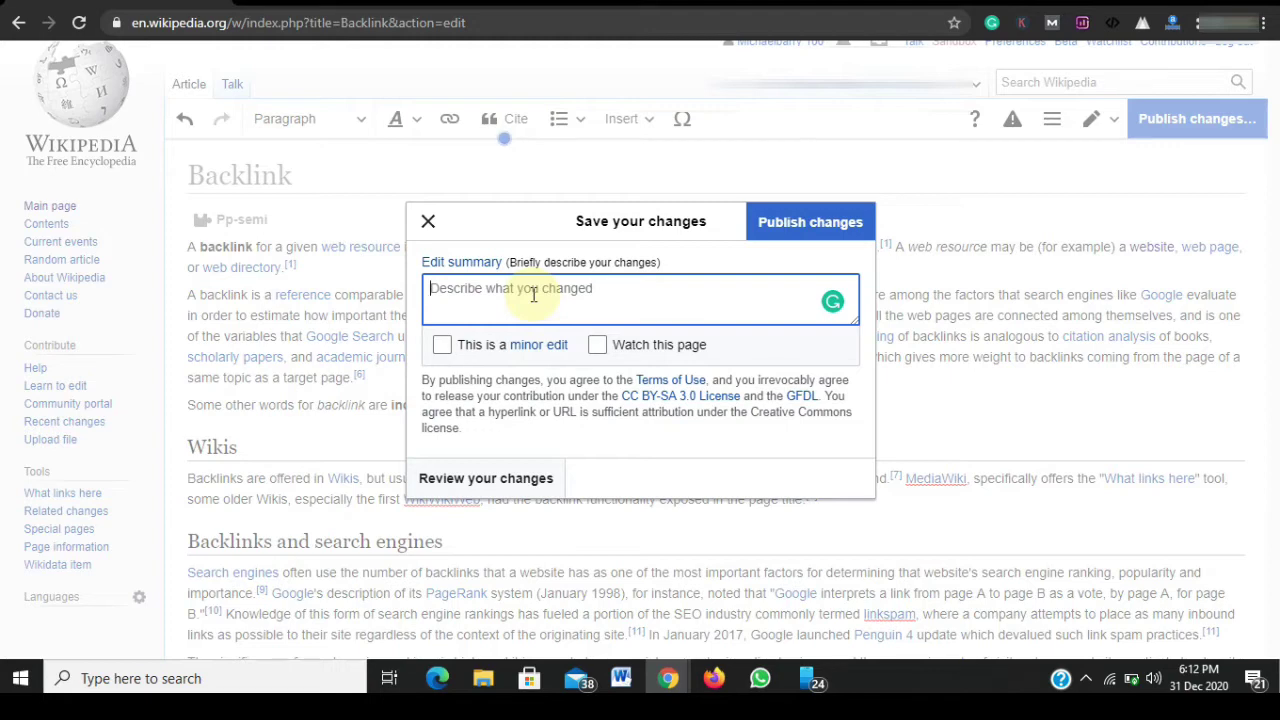
{"action": "type", "text": "I adde"}
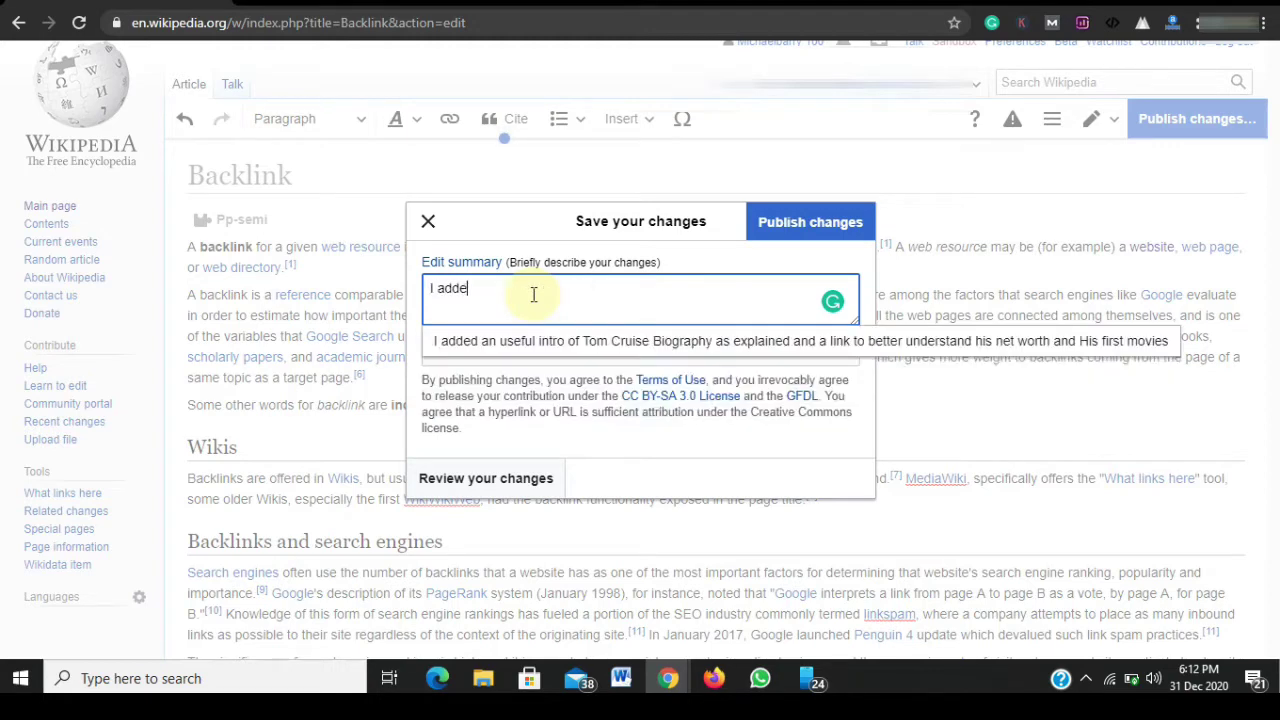
{"action": "type", "text": "d a u"}
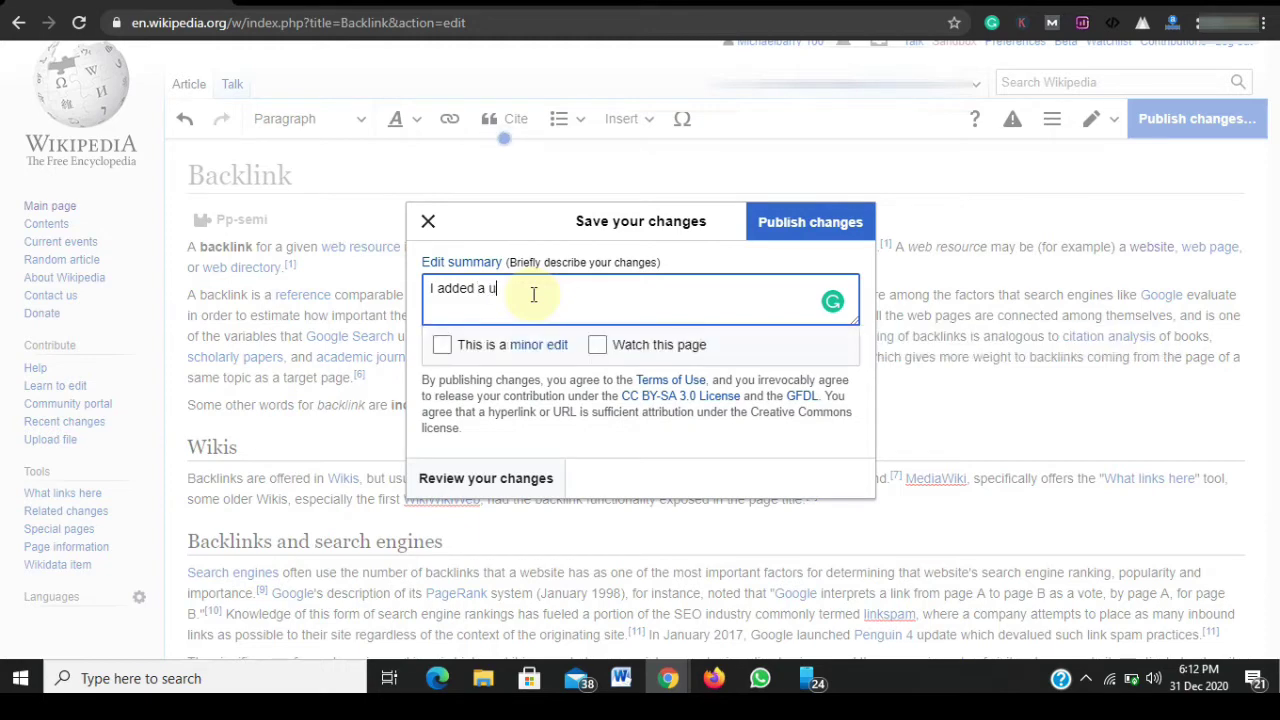
{"action": "type", "text": "se"}
{"action": "type", "text": "lien"}
{"action": "key", "text": "BackSpace"}
{"action": "key", "text": "BackSpace"}
{"action": "type", "text": "nk to a resourceful art"}
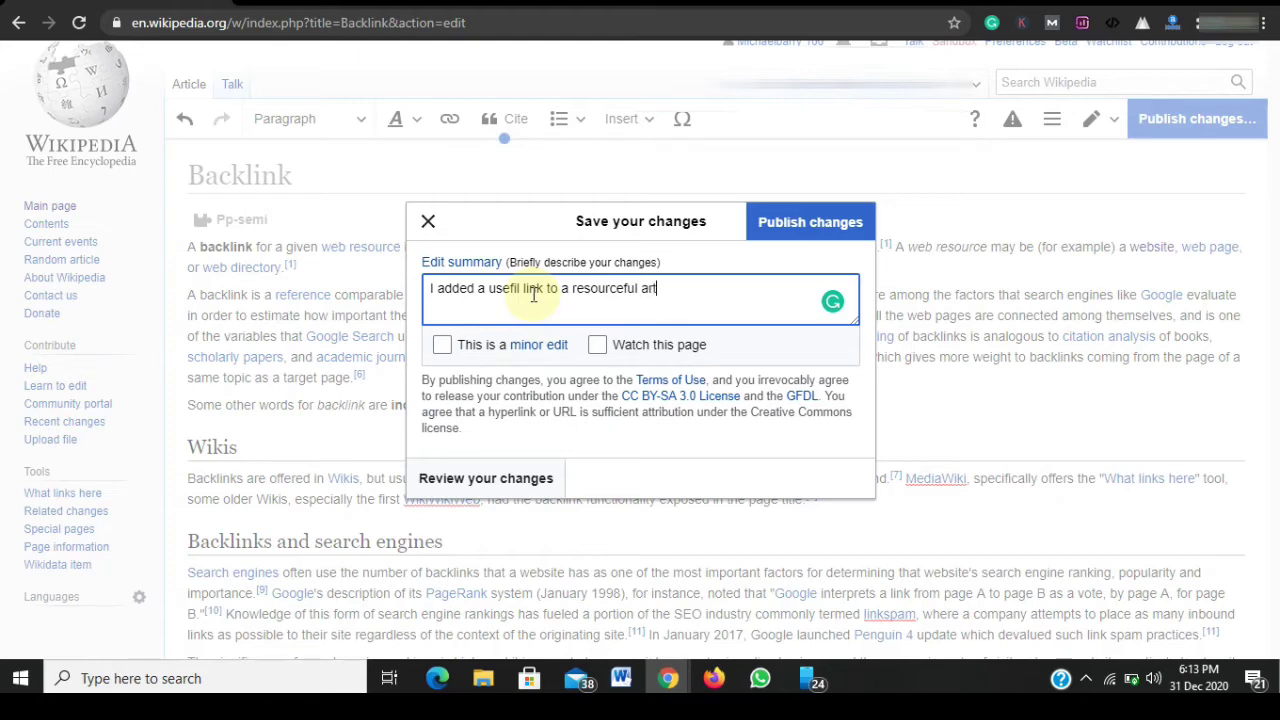
{"action": "type", "text": "icle tyhat"}
{"action": "key", "text": "BackSpace"}
{"action": "key", "text": "BackSpace"}
{"action": "key", "text": "BackSpace"}
{"action": "key", "text": "BackSpace"}
{"action": "type", "text": "hat best explain"}
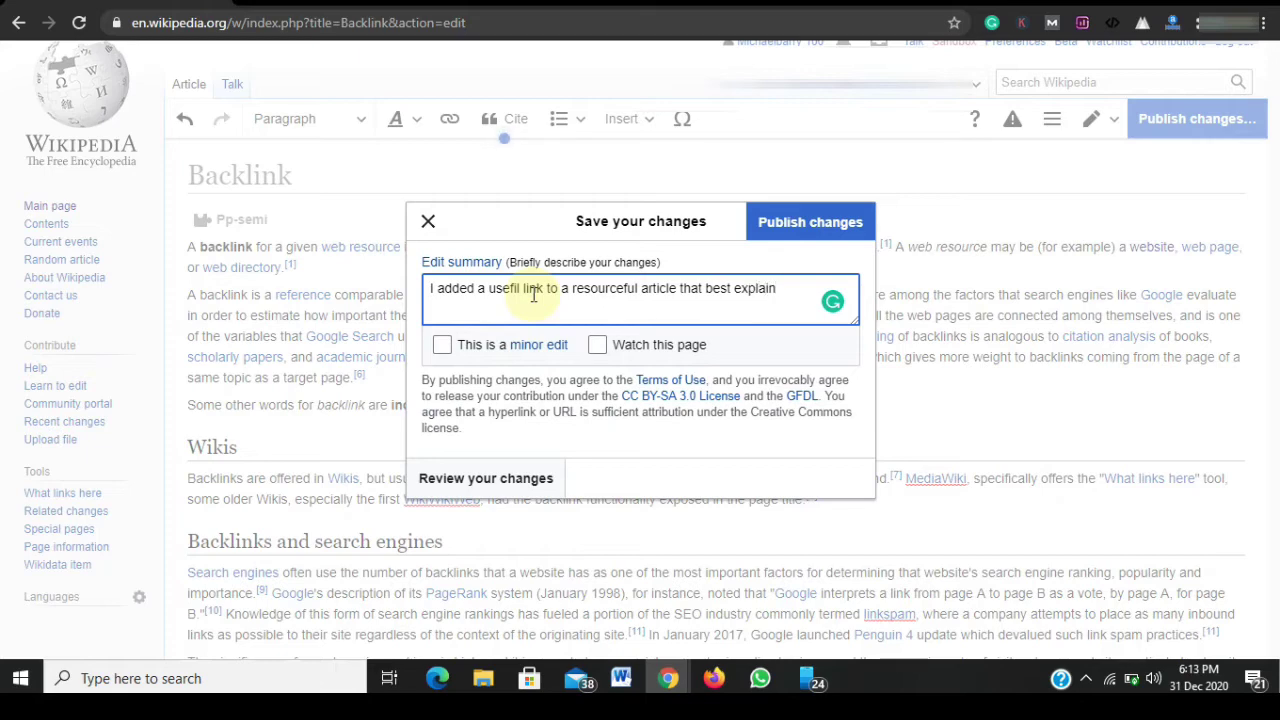
{"action": "type", "text": " the said topic"}
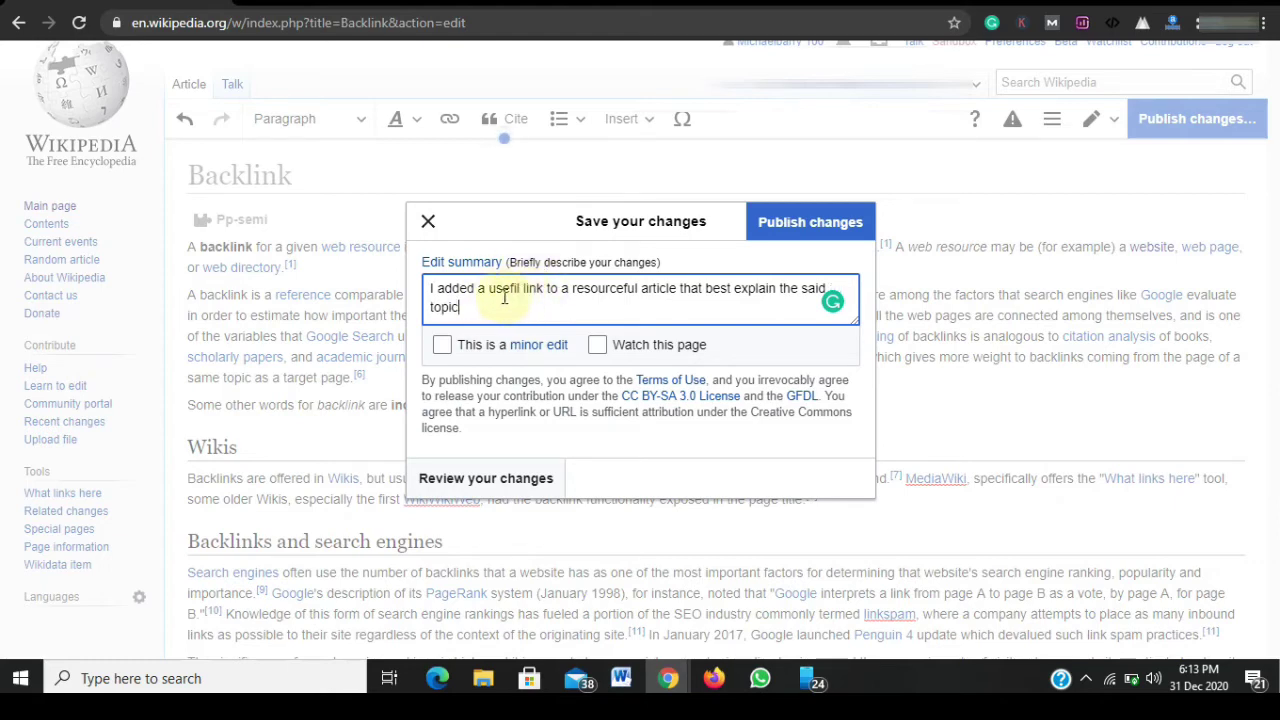
{"action": "type", "text": "."}
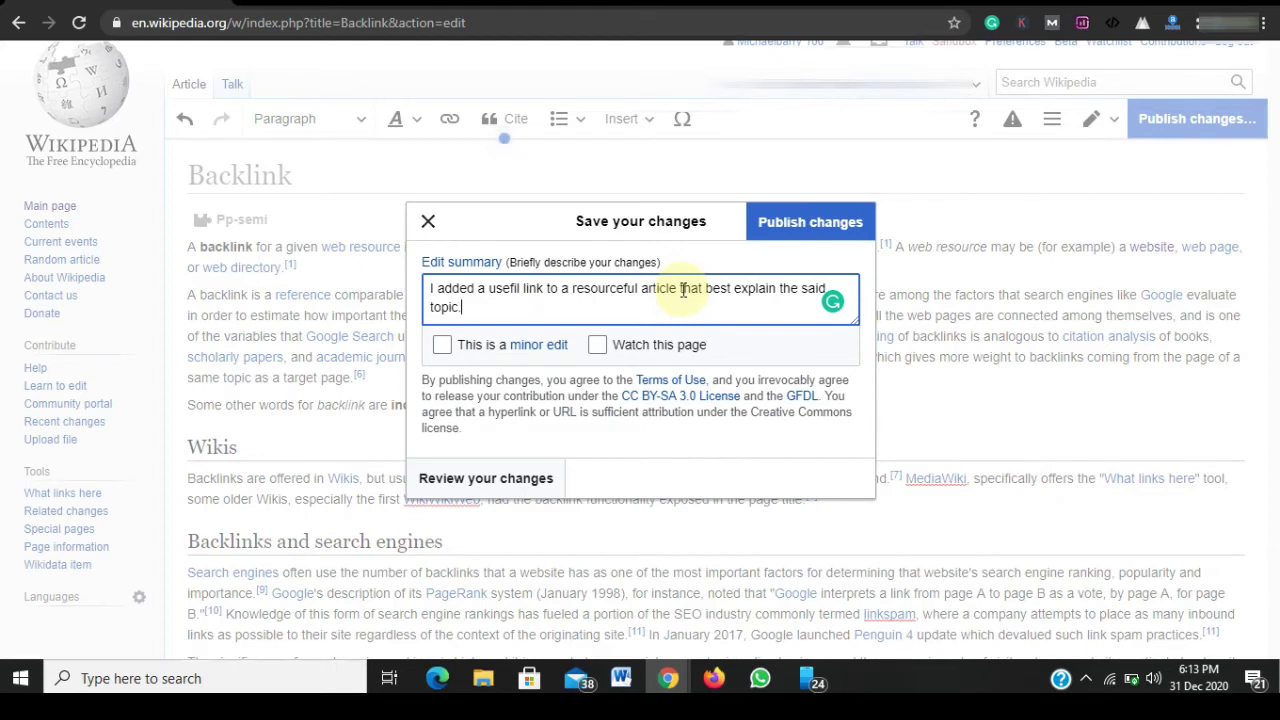
- Mark the change as a minor edit and publish it
{"action": "left_click", "coordinate": [442, 345]}
{"action": "left_click", "coordinate": [628, 288]}
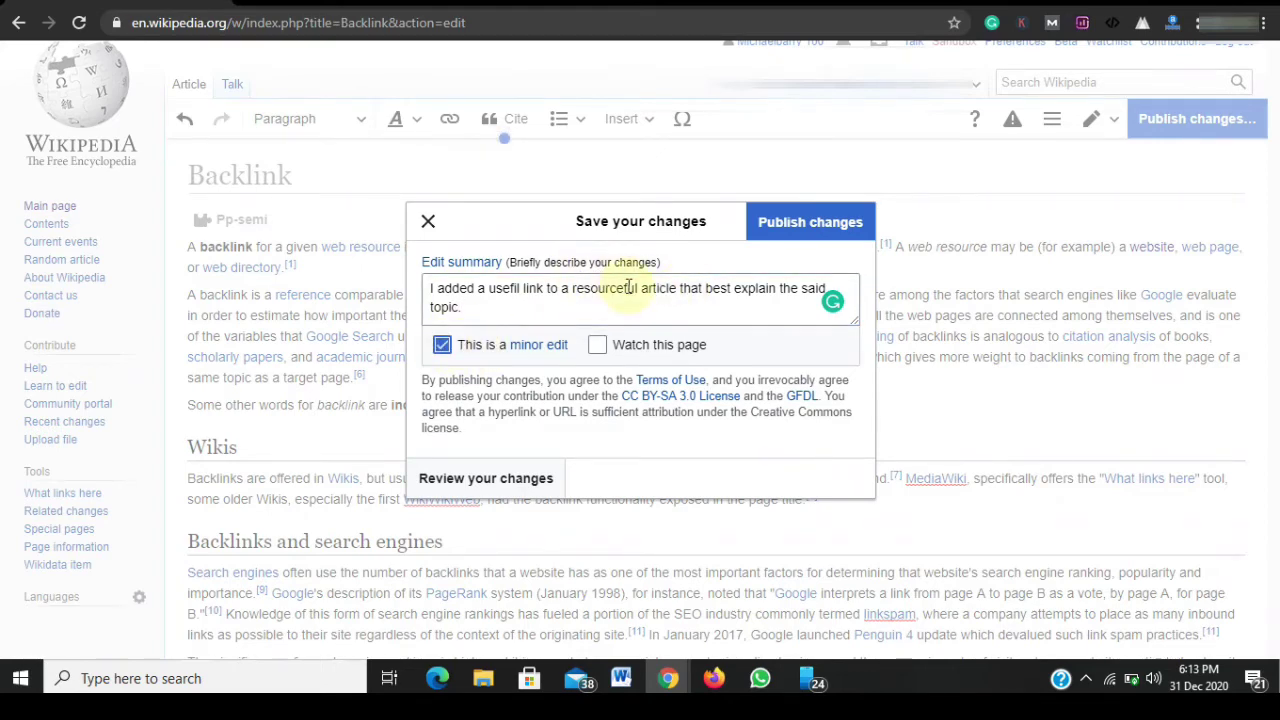
{"action": "left_click", "coordinate": [798, 232]}
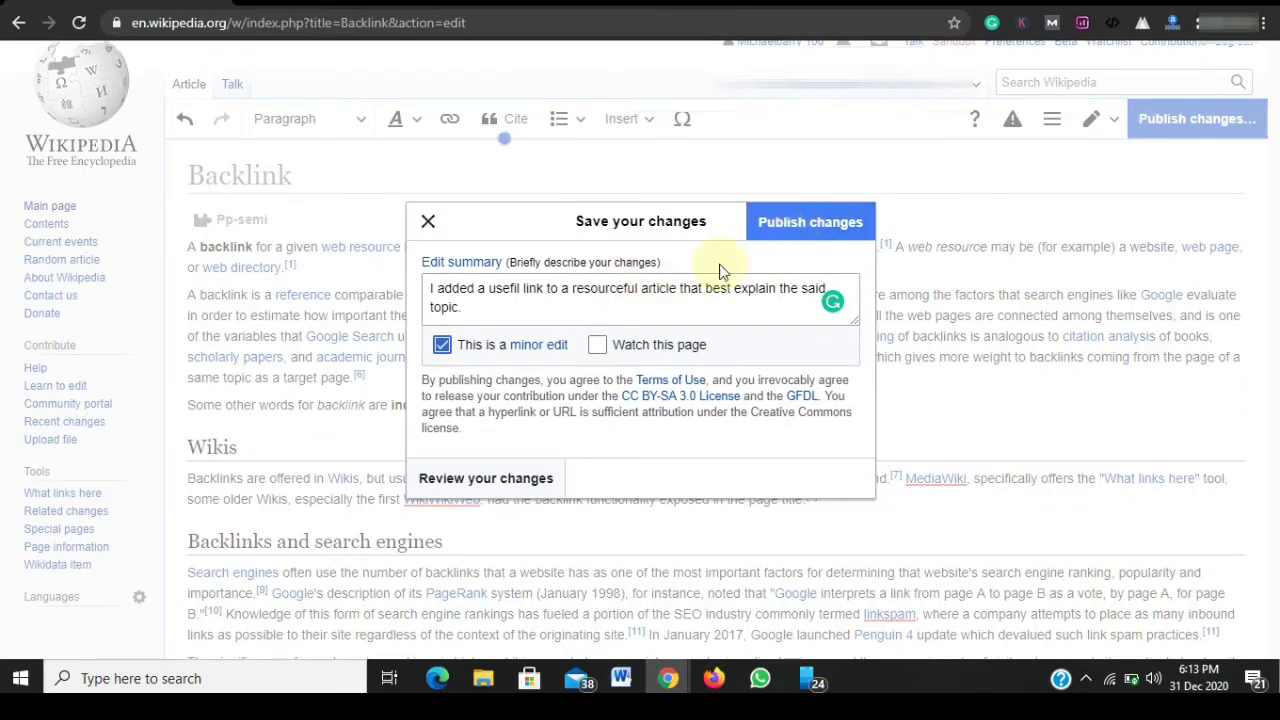
{"action": "left_click", "coordinate": [784, 243]}
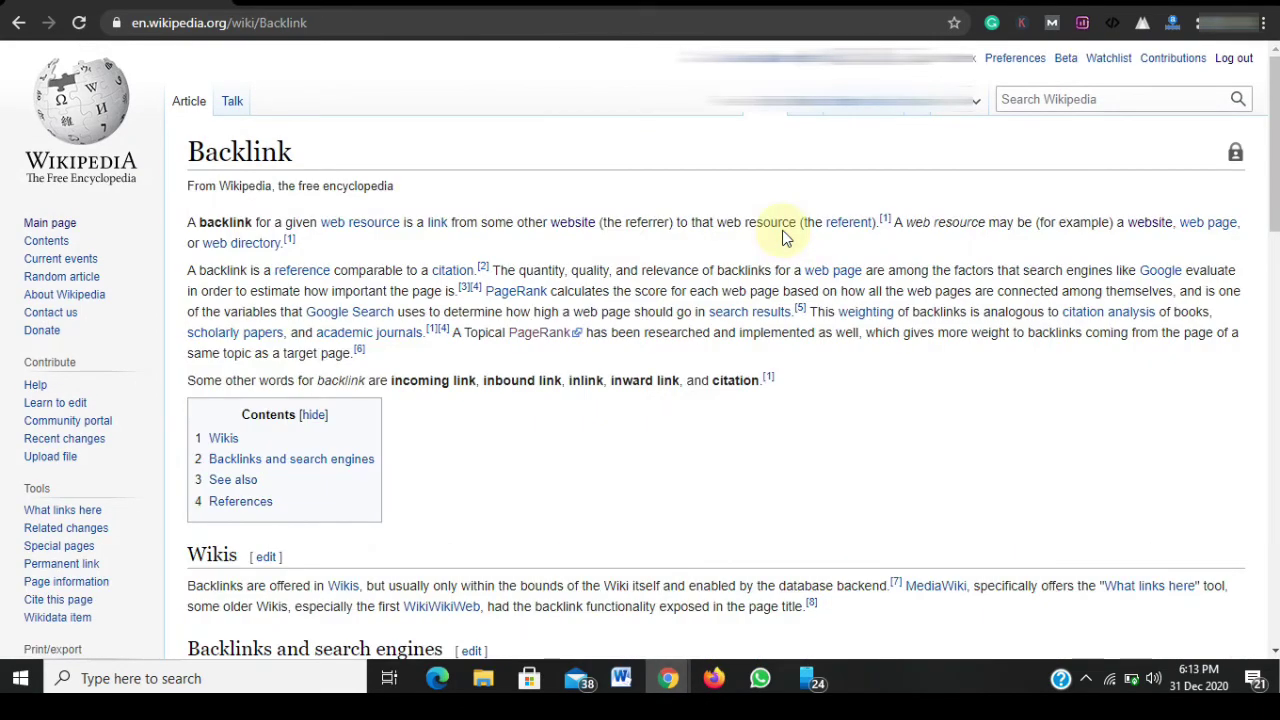
- Scroll through the published Backlink article to check the new PageRank link
{"action": "scroll", "coordinate": [1272, 150], "scroll_direction": "down", "scroll_amount": 2}
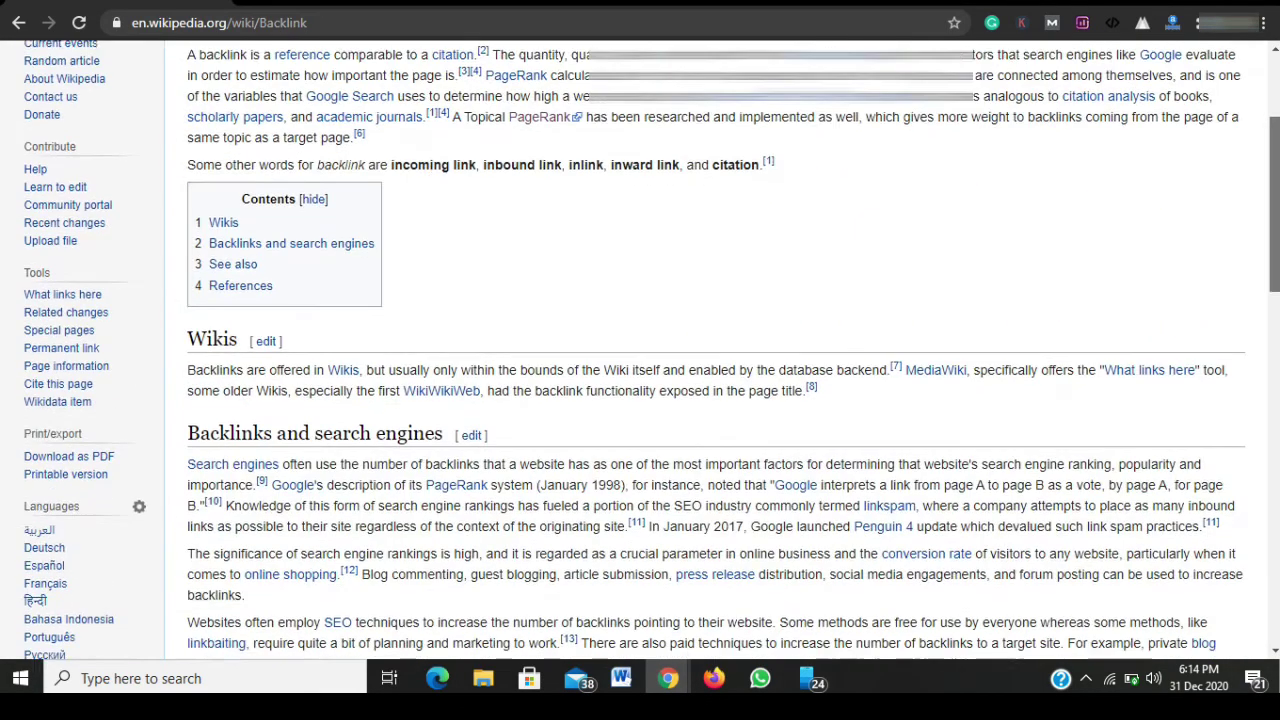
{"action": "left_click_drag", "start_coordinate": [1275, 253], "coordinate": [1275, 175]}
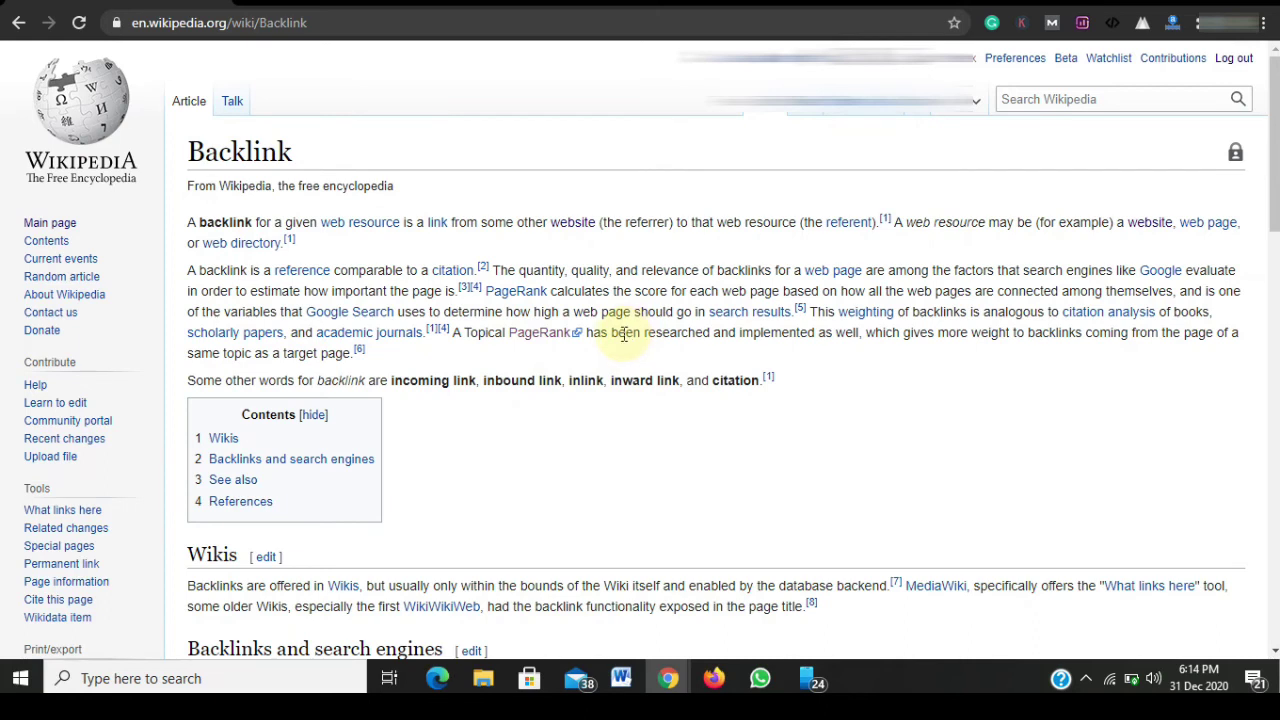
{"action": "mouse_move", "coordinate": [590, 333]}
{"action": "left_mouse_down"}
{"action": "mouse_move", "coordinate": [516, 344]}
{"action": "mouse_move", "coordinate": [563, 334]}
{"action": "mouse_move", "coordinate": [576, 350]}
{"action": "left_mouse_up"}
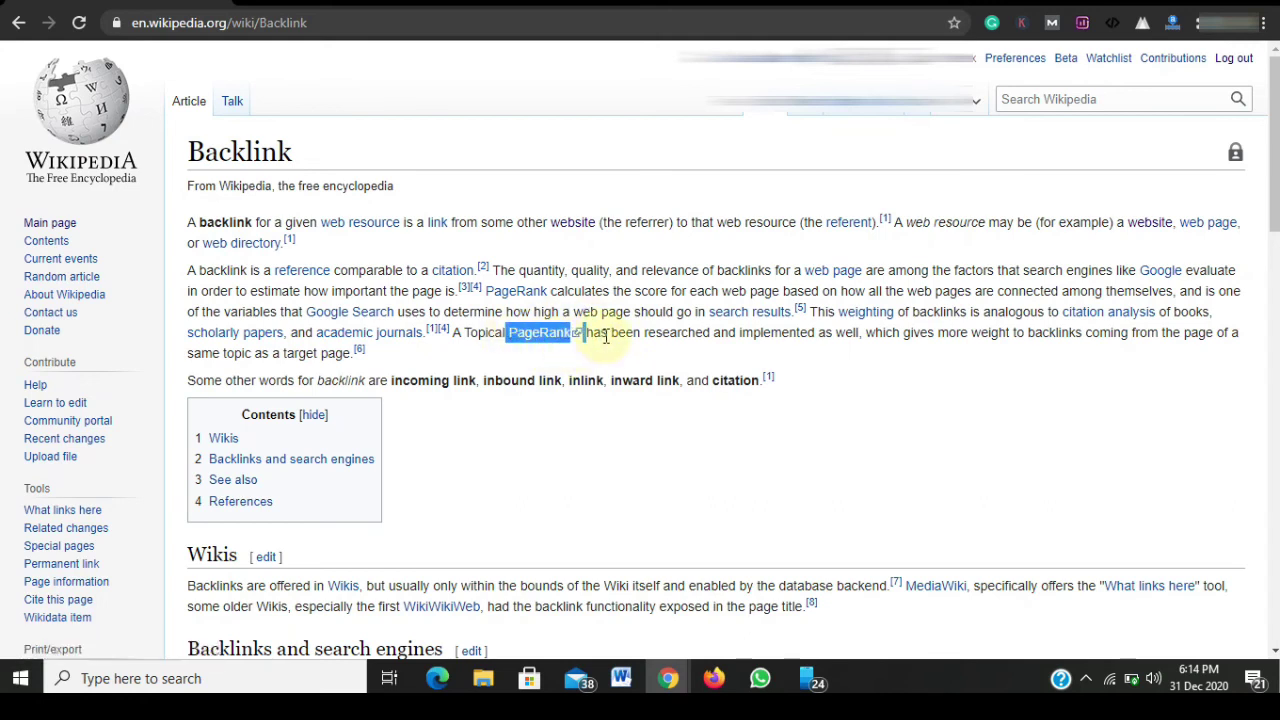
{"action": "left_click", "coordinate": [609, 333]}
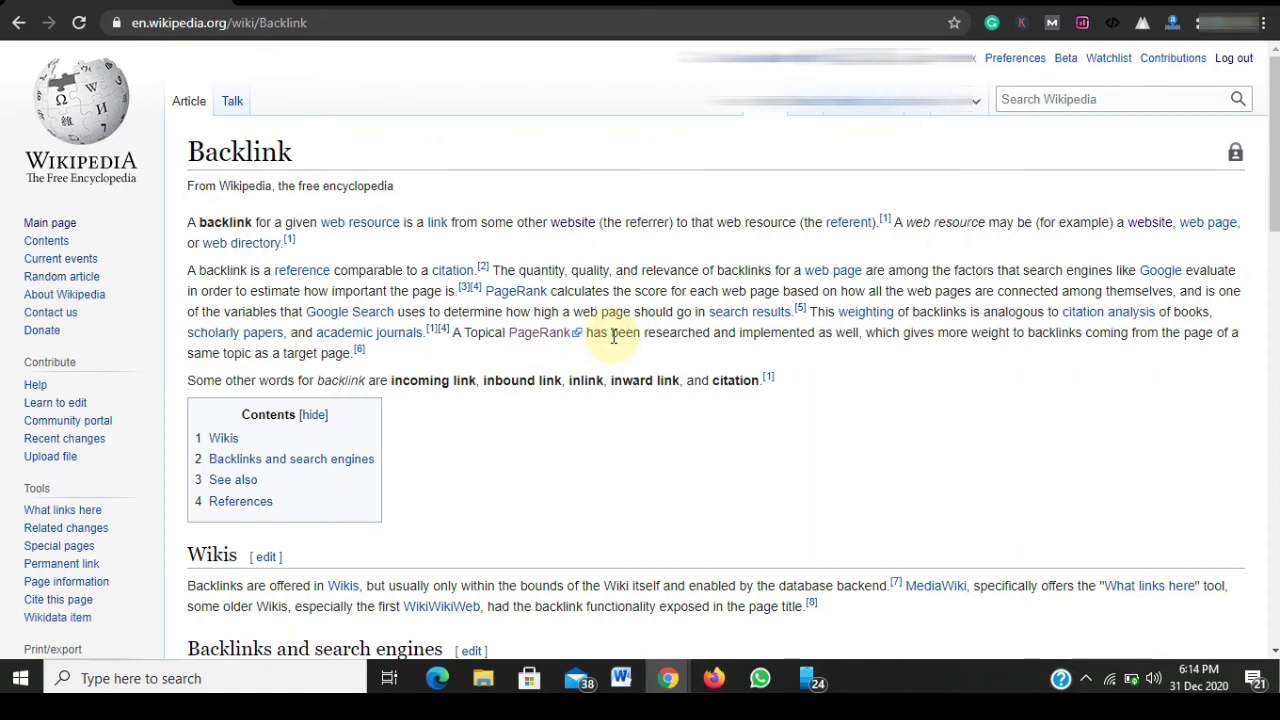